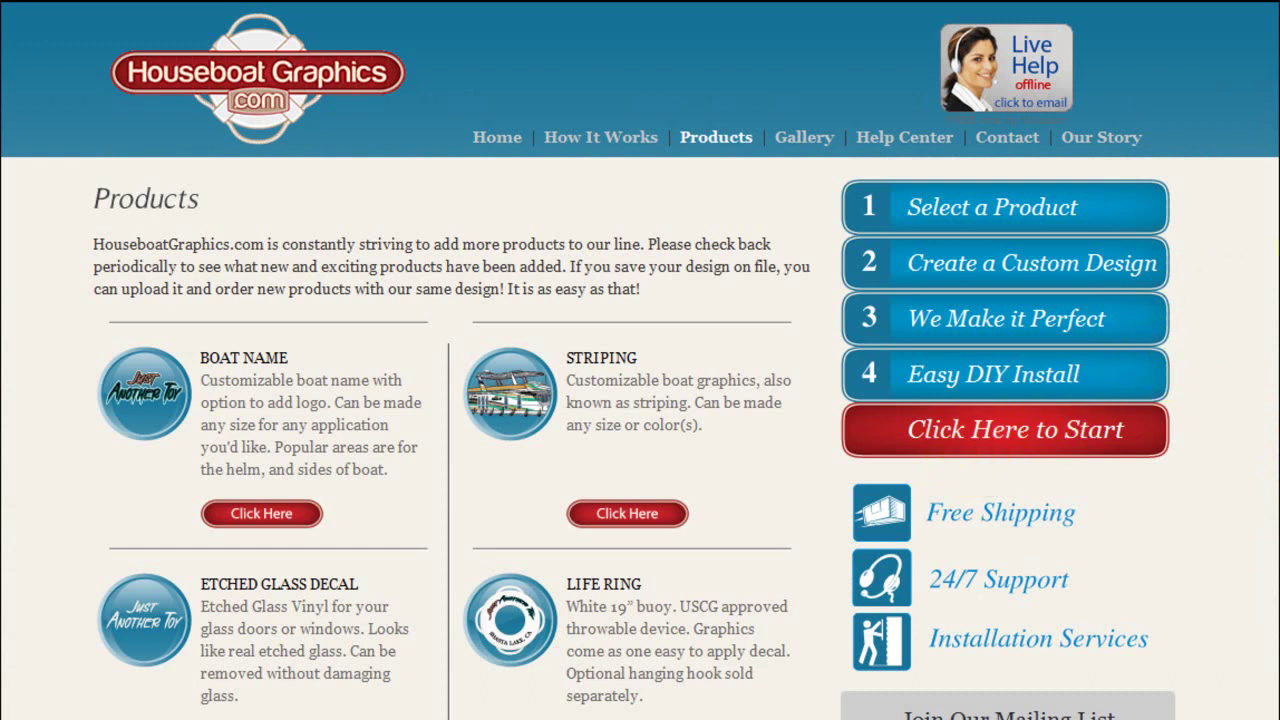
# Browse the Boat Name designs and start from Aquaholic at 24 x 80.
pyautogui.scroll(-2, 640, 360)
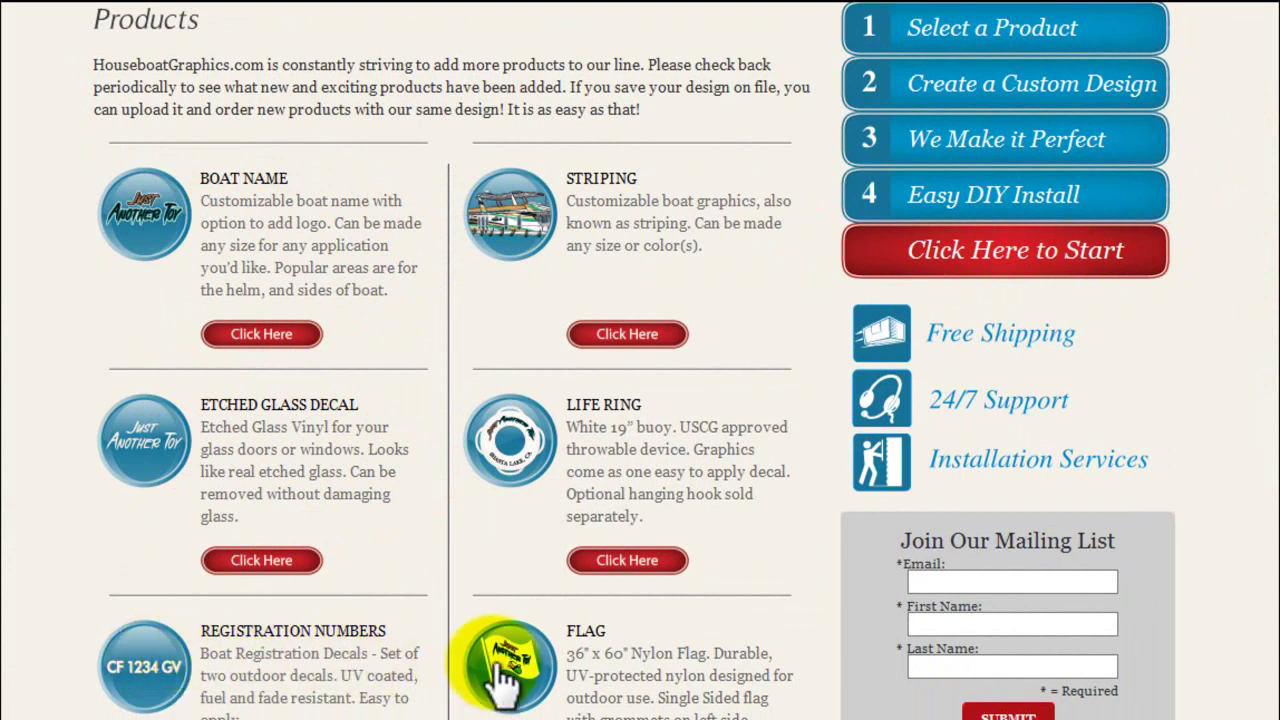
pyautogui.click(278, 334)
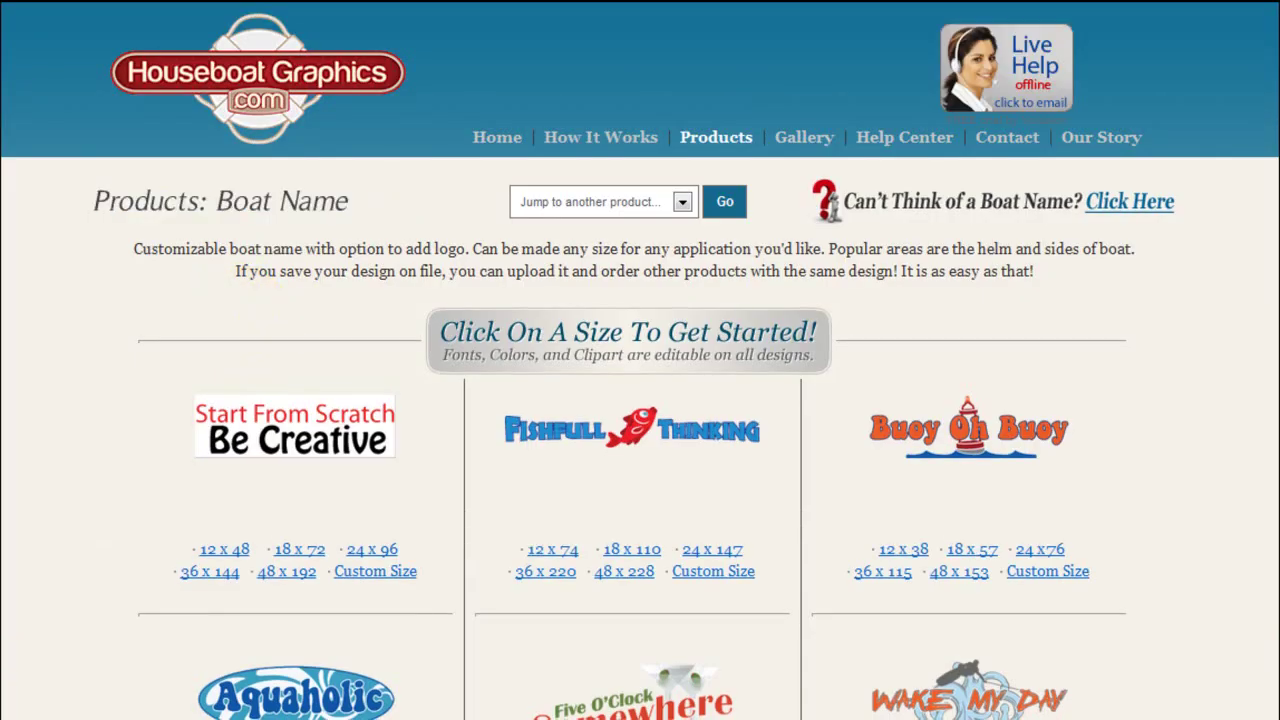
pyautogui.scroll(-3, 640, 360)
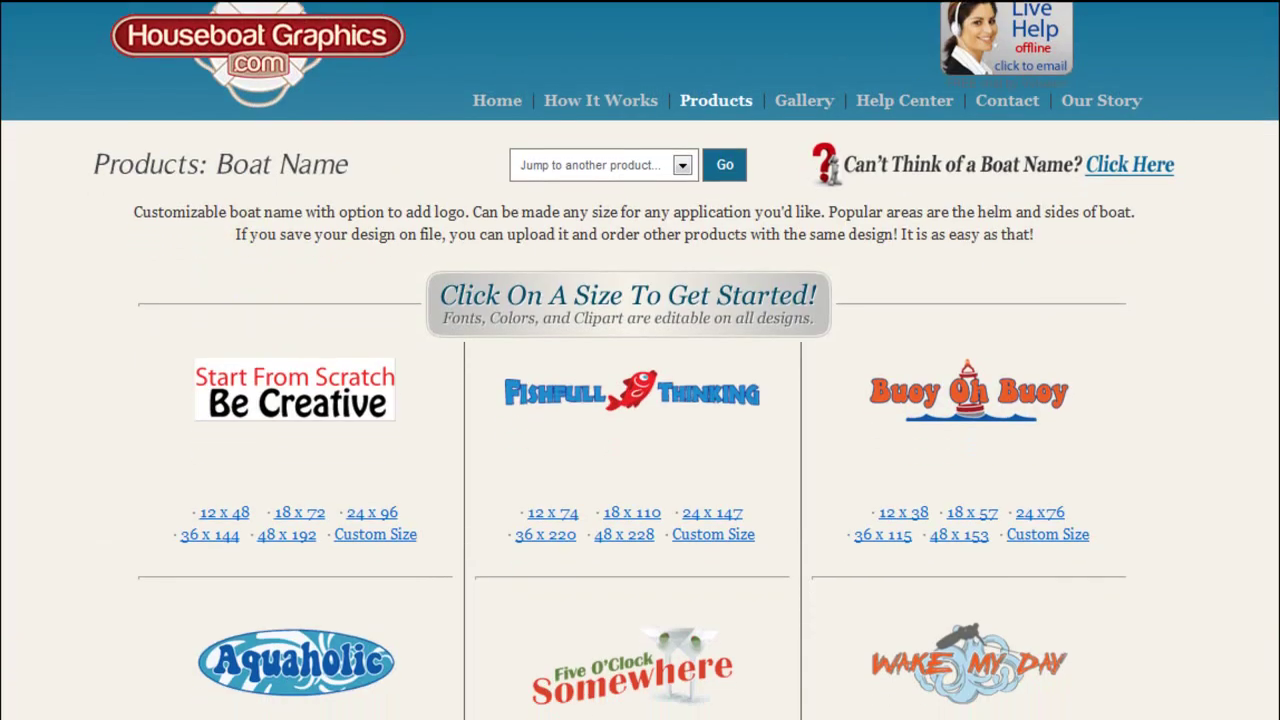
pyautogui.scroll(-5, 640, 360)
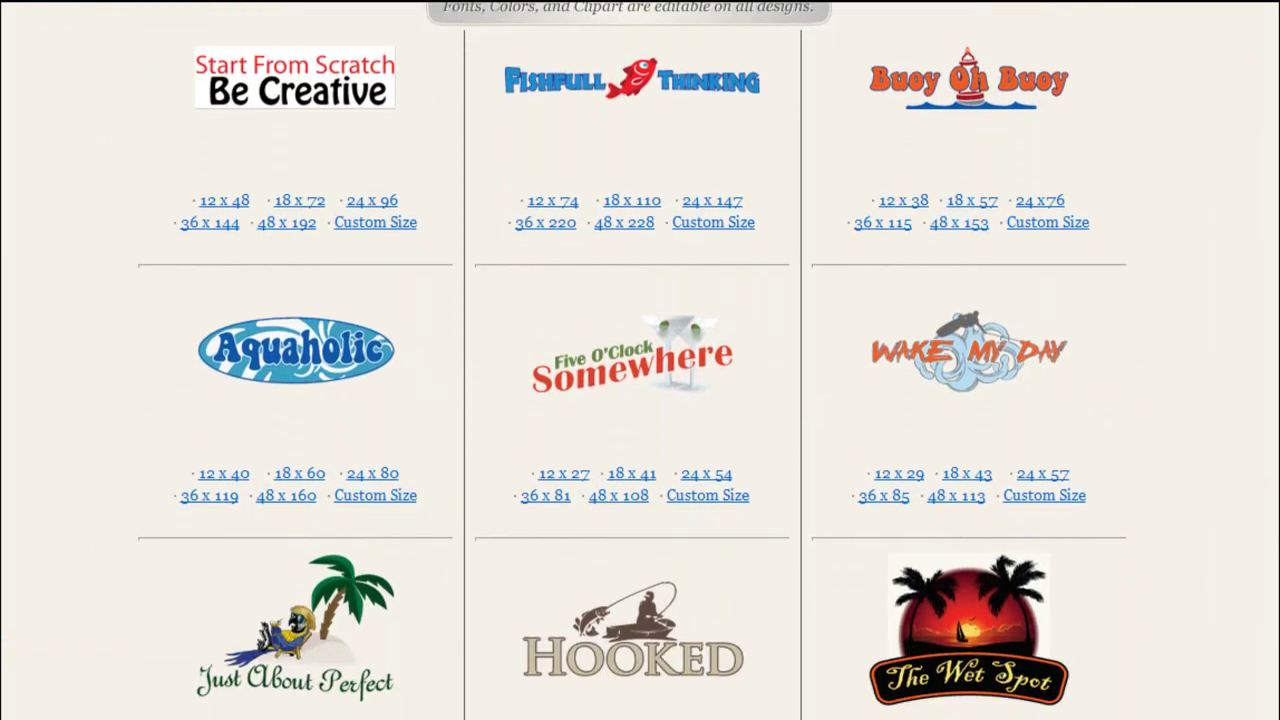
pyautogui.scroll(-4, 632, 360)
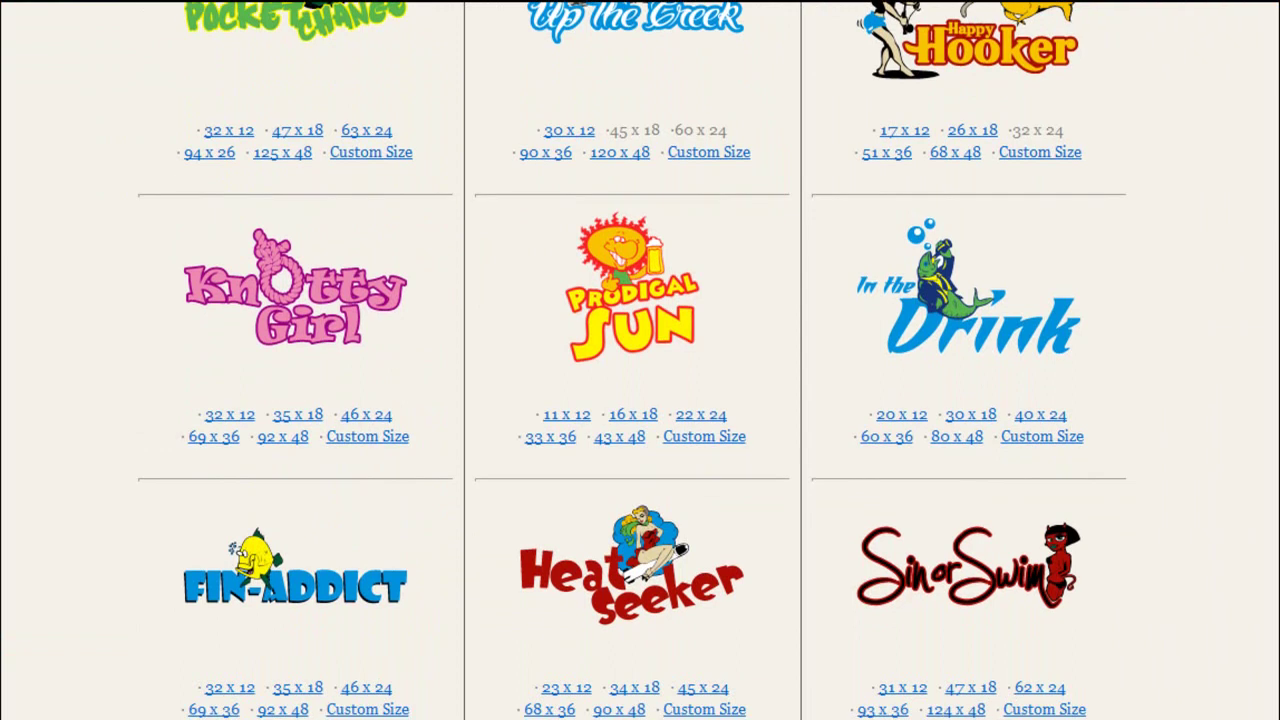
pyautogui.scroll(2, 640, 360)
pyautogui.scroll(6, 928, 716)
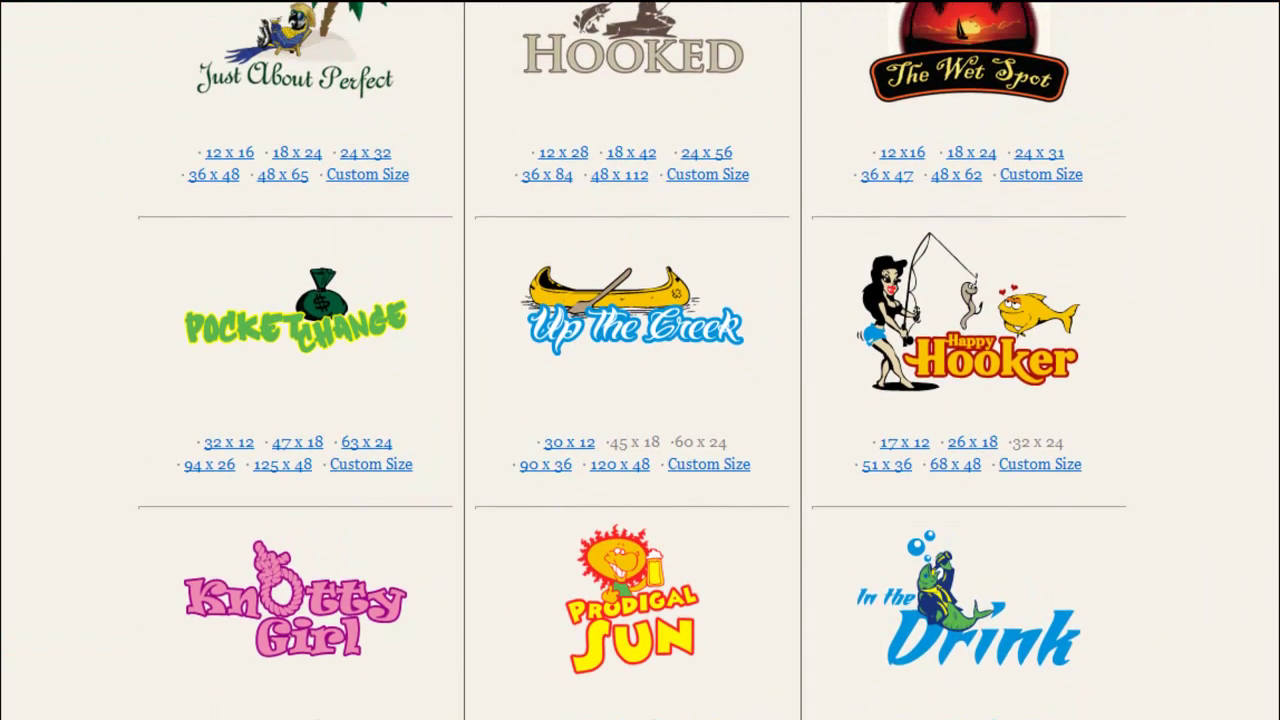
pyautogui.scroll(2, 928, 716)
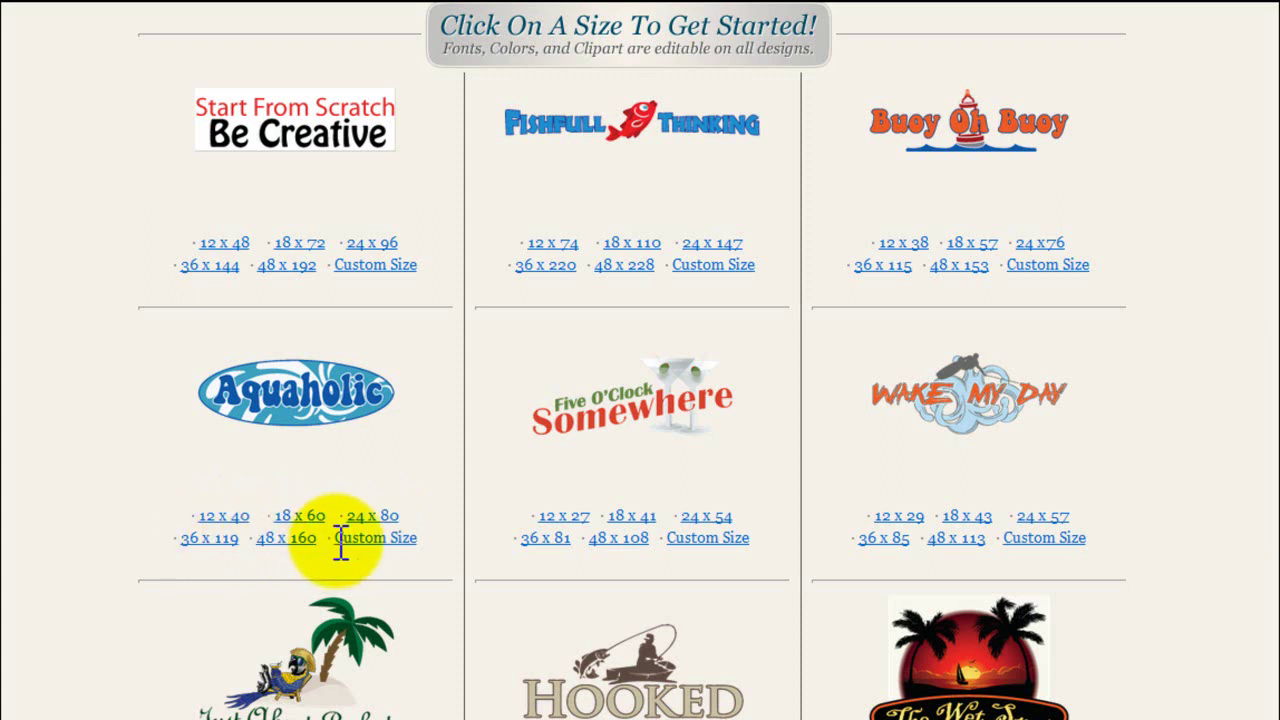
pyautogui.click(384, 515)
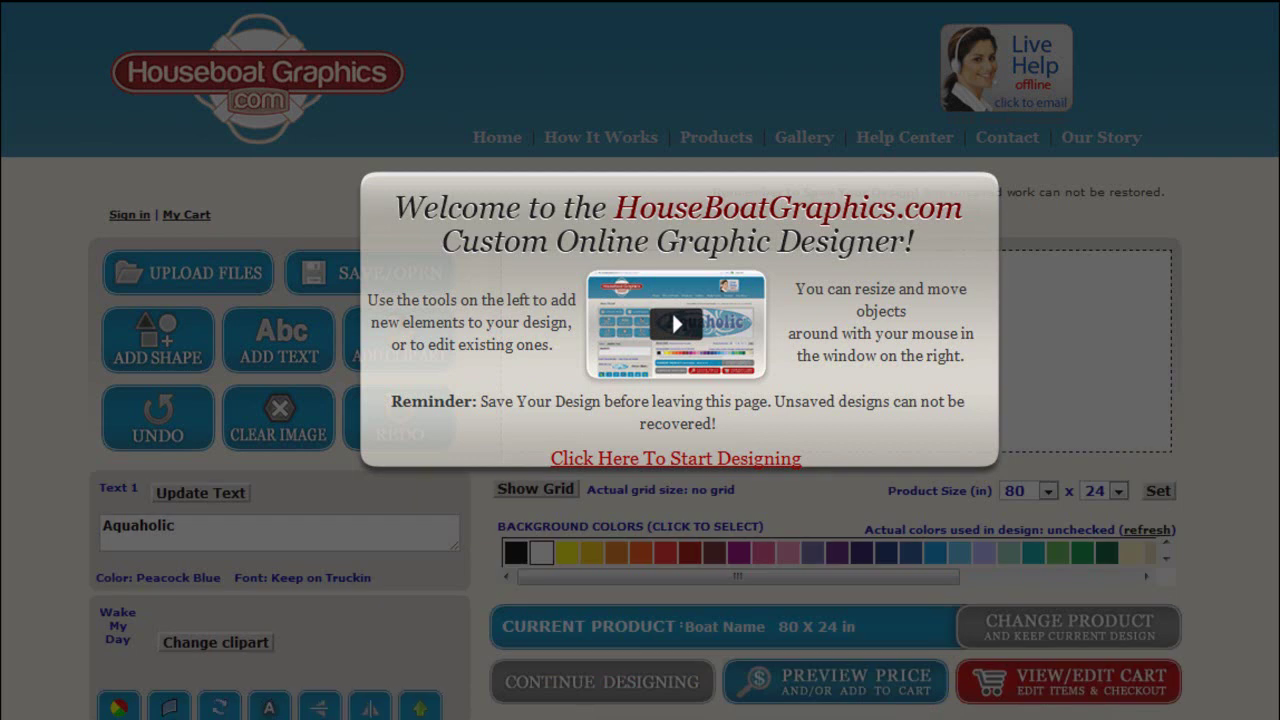
# Dismiss the welcome popup to begin designing, then bring up the Sign In window.
pyautogui.click(684, 460)
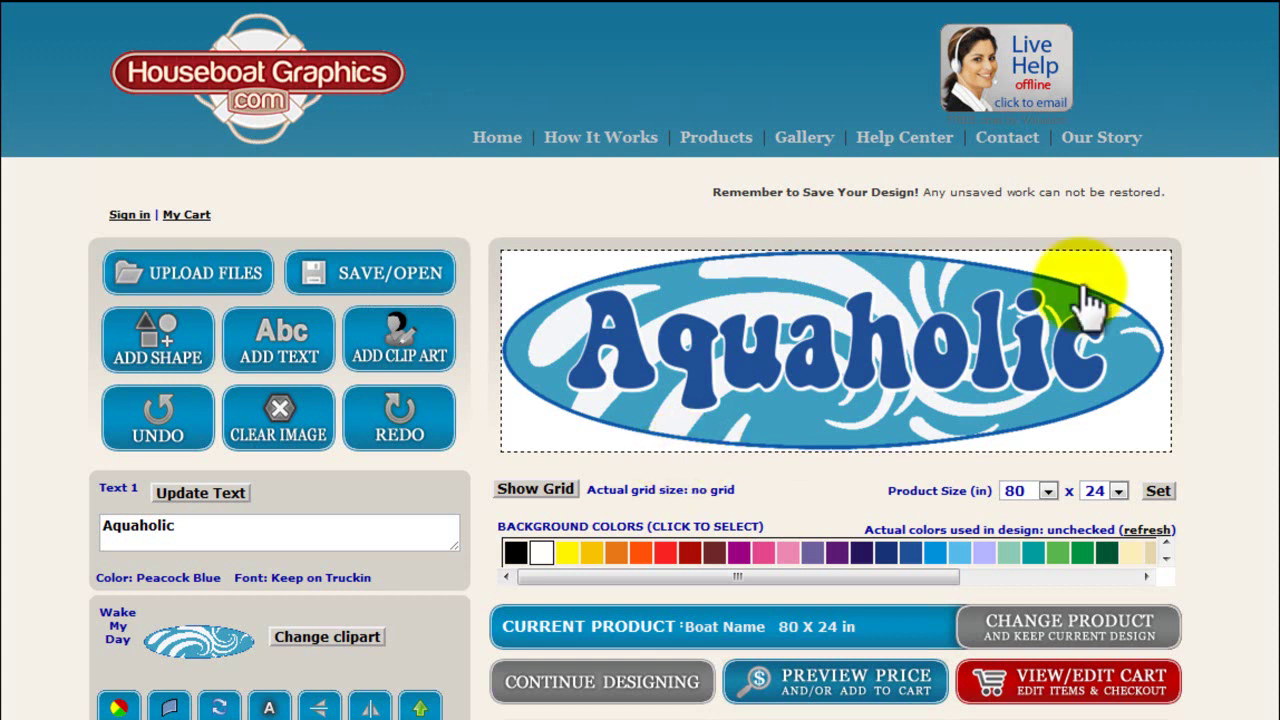
pyautogui.scroll(-3, 640, 360)
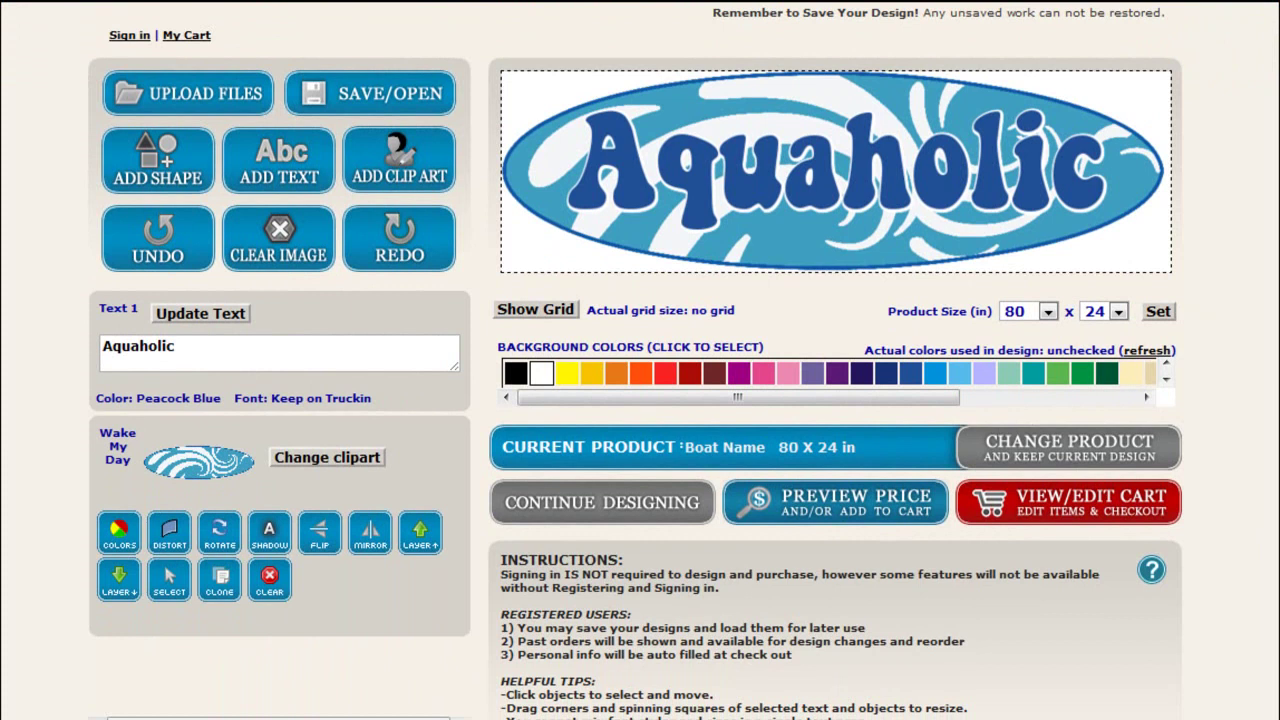
pyautogui.click(128, 37)
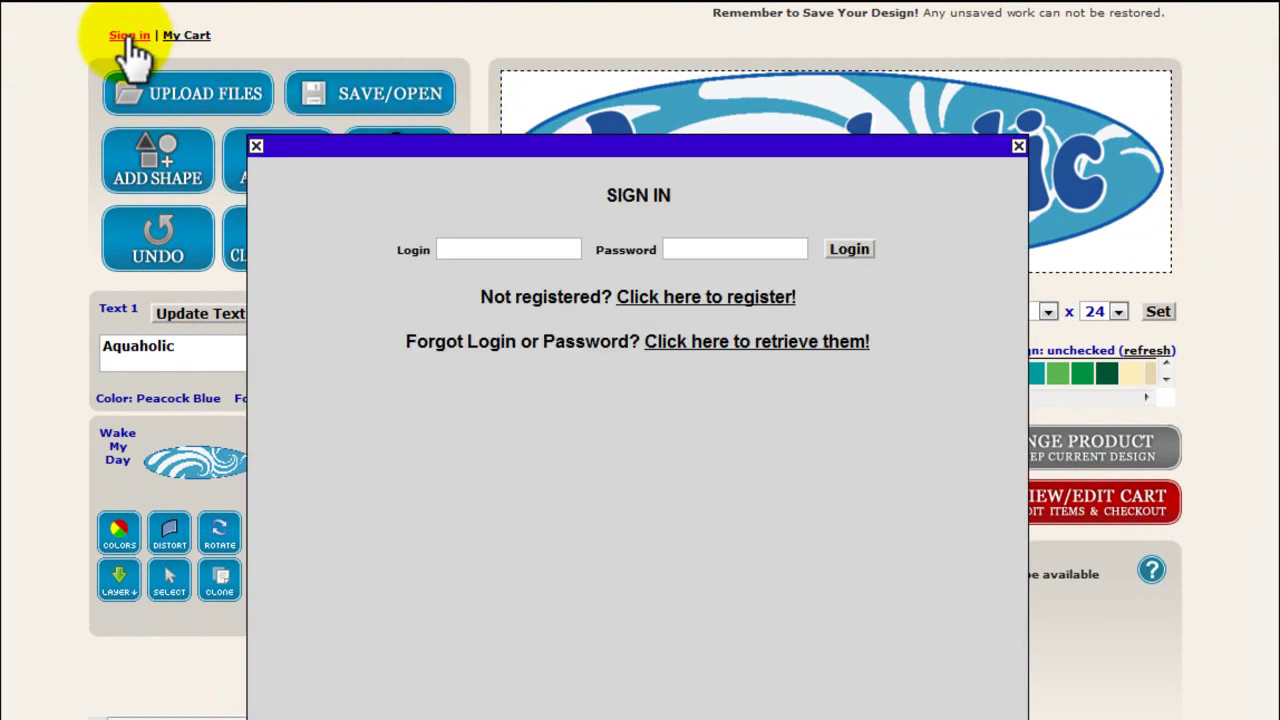
# Log in with the account's login name and password.
pyautogui.click(494, 247)
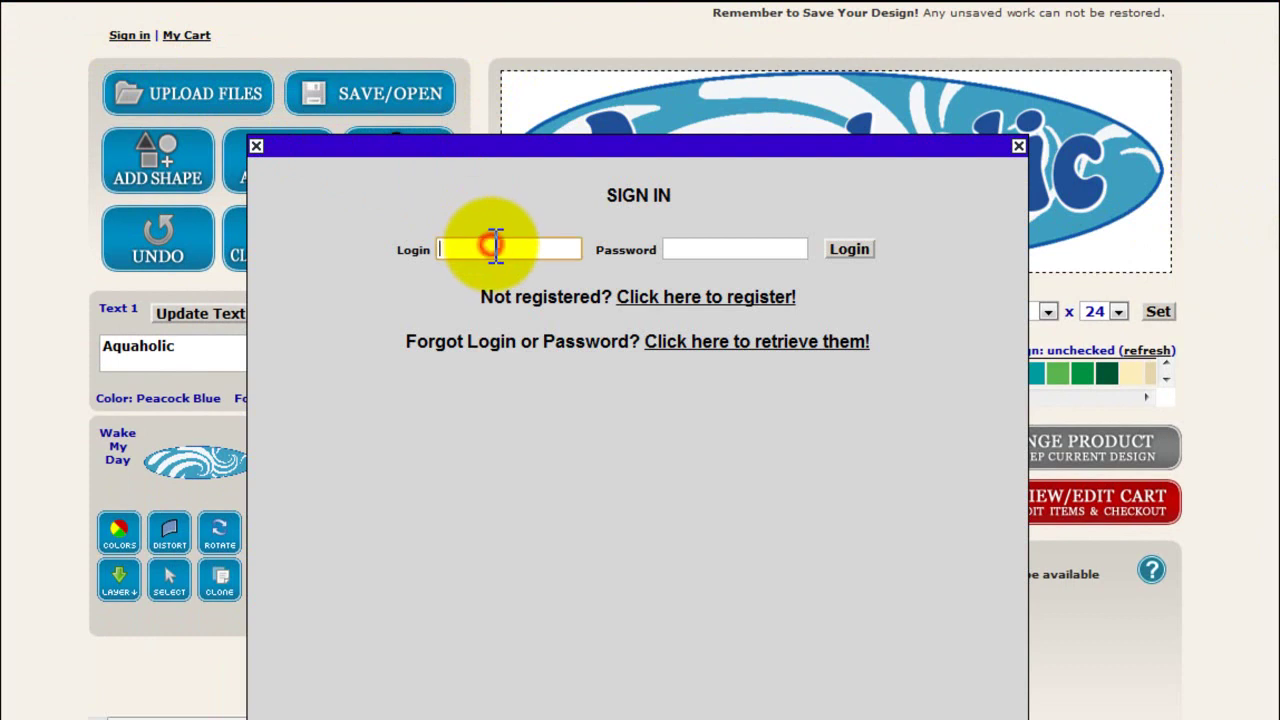
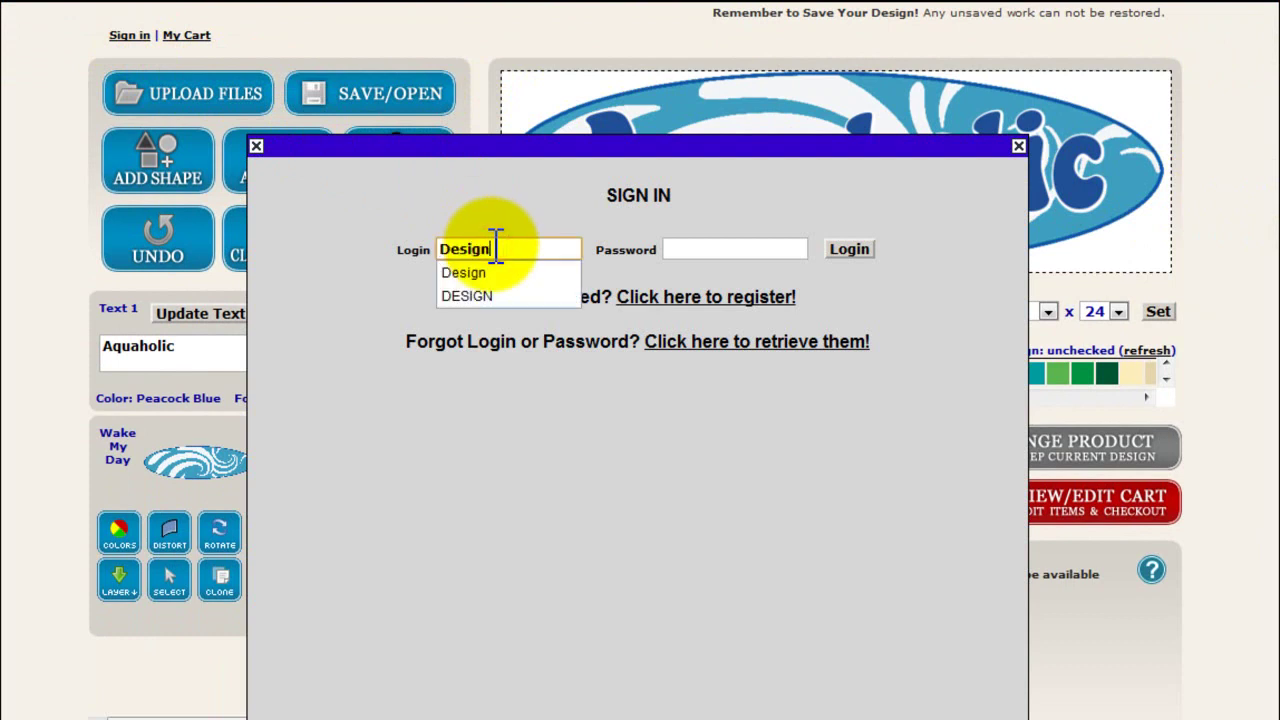
pyautogui.press('Tab')
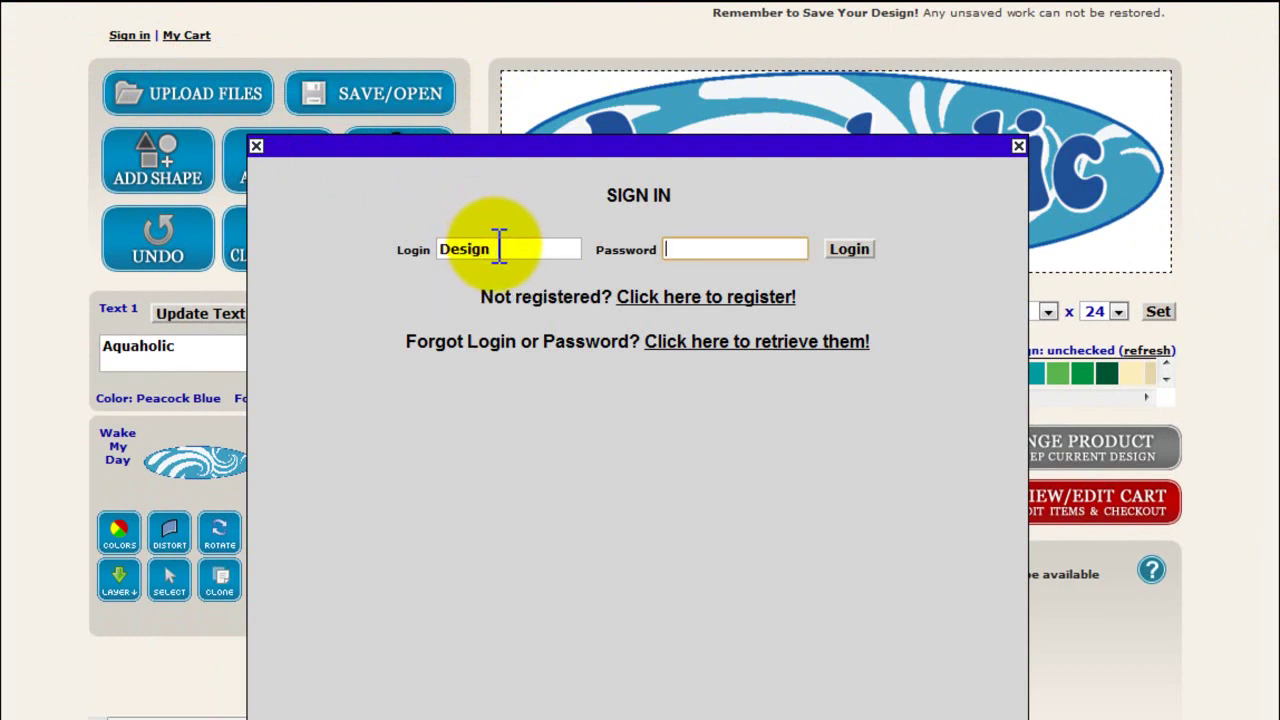
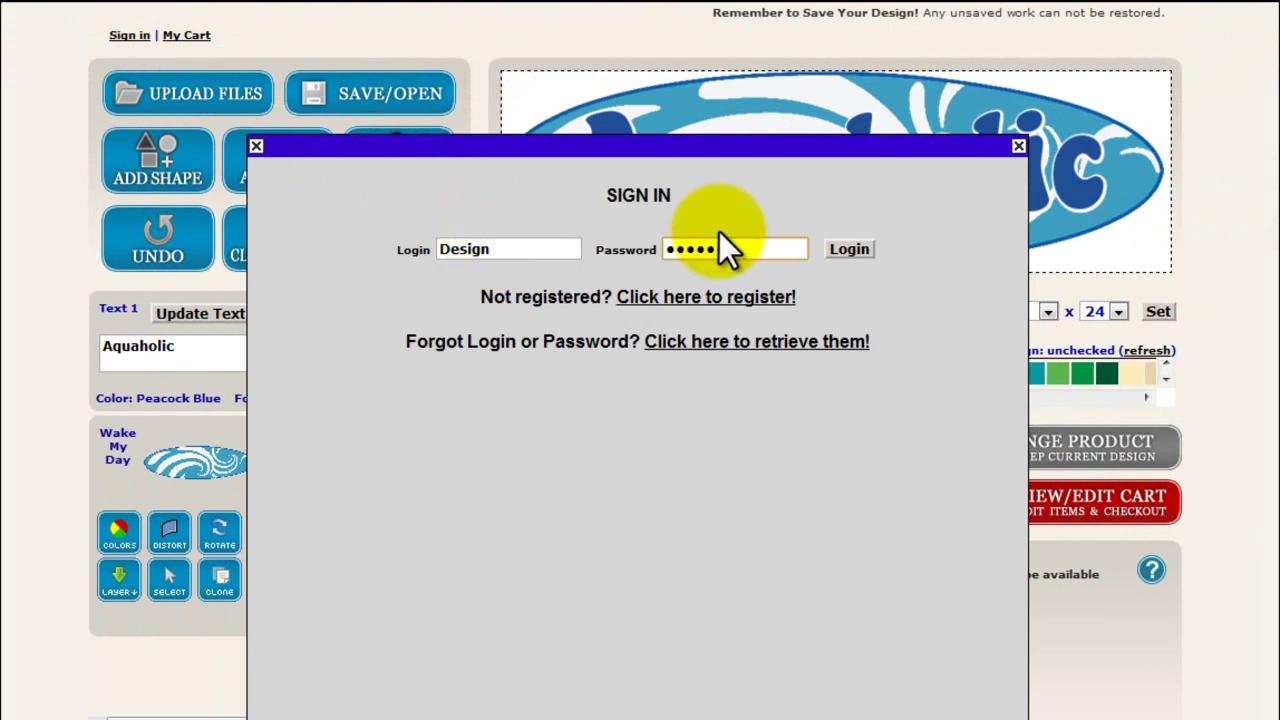
pyautogui.click(844, 245)
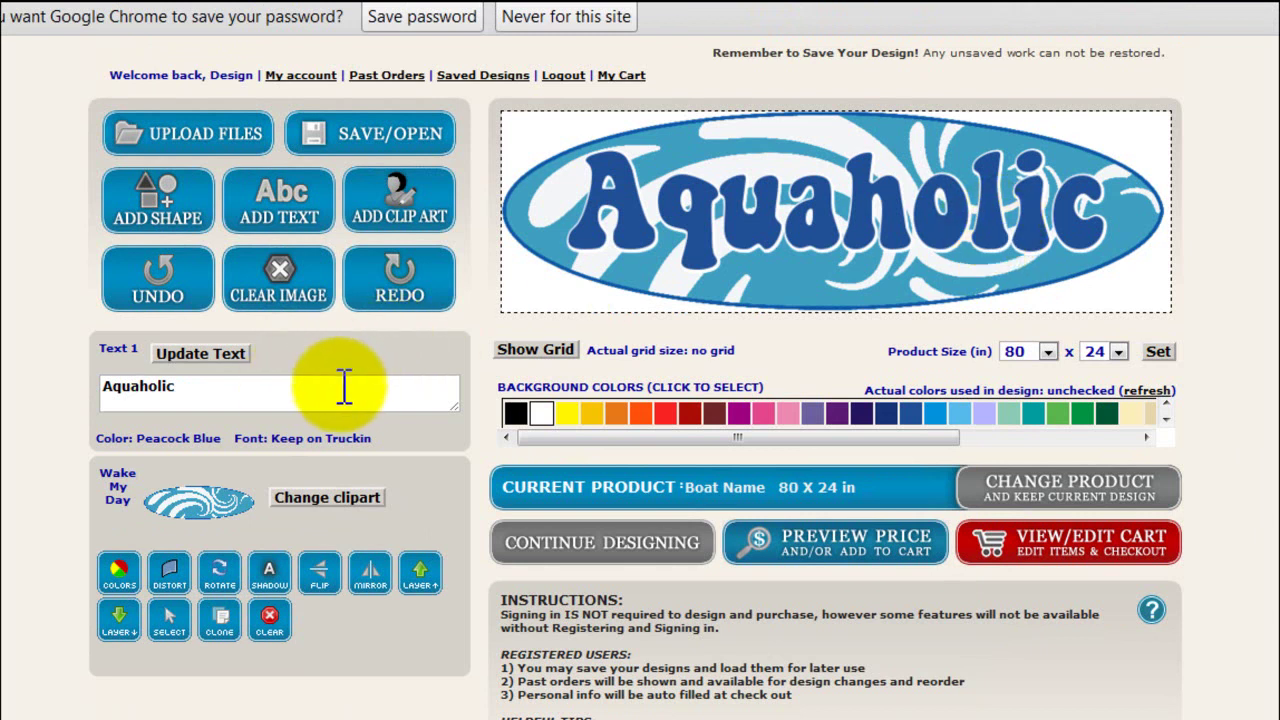
# Set the product width to 72 so the boat name is 72 x 24 inches.
pyautogui.click(1048, 352)
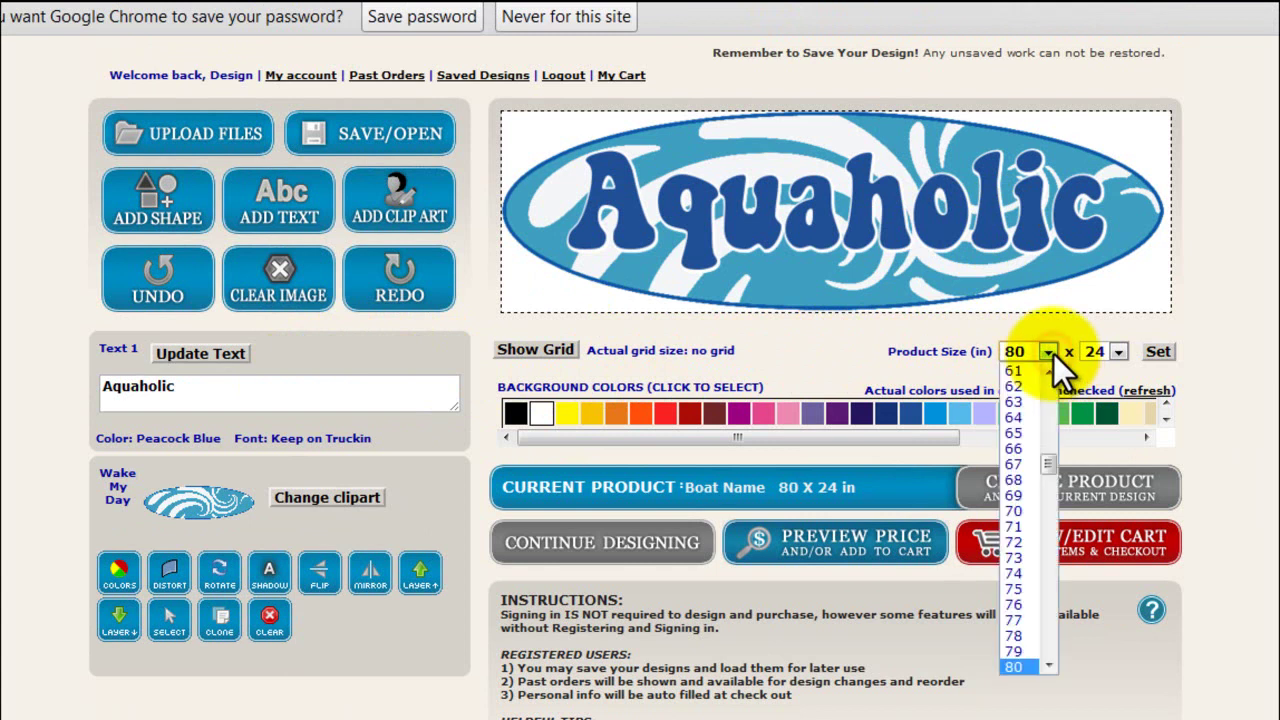
pyautogui.click(1017, 540)
pyautogui.click(1172, 356)
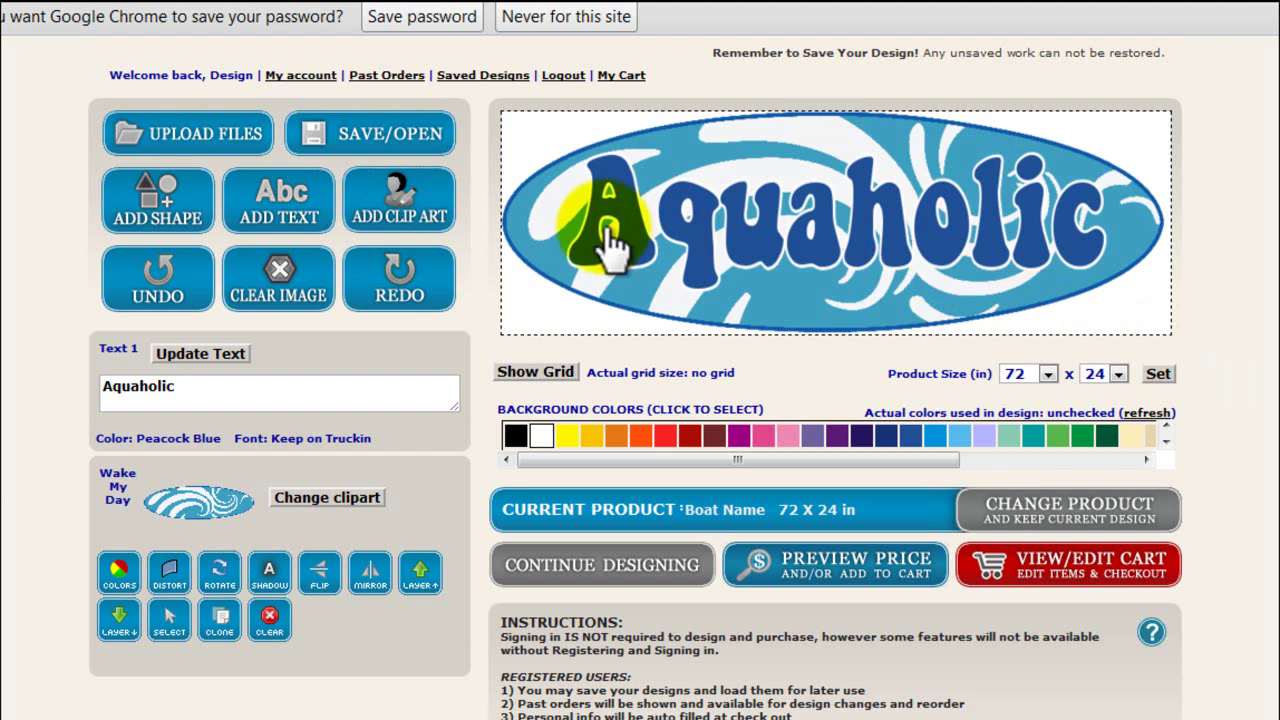
# Replace the Aquaholic wording in Text 1 with 'Getcha' Wet' and update it.
pyautogui.click(1064, 245)
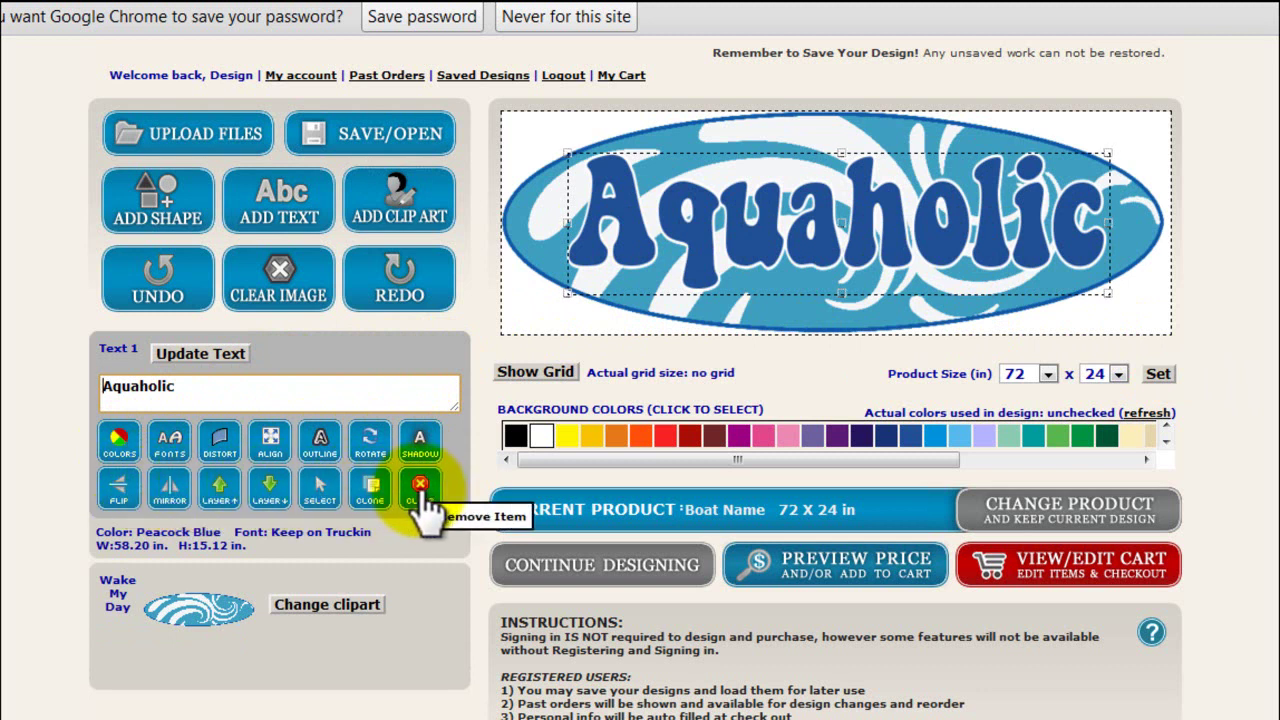
pyautogui.moveTo(224, 385); pyautogui.dragTo(84, 380)
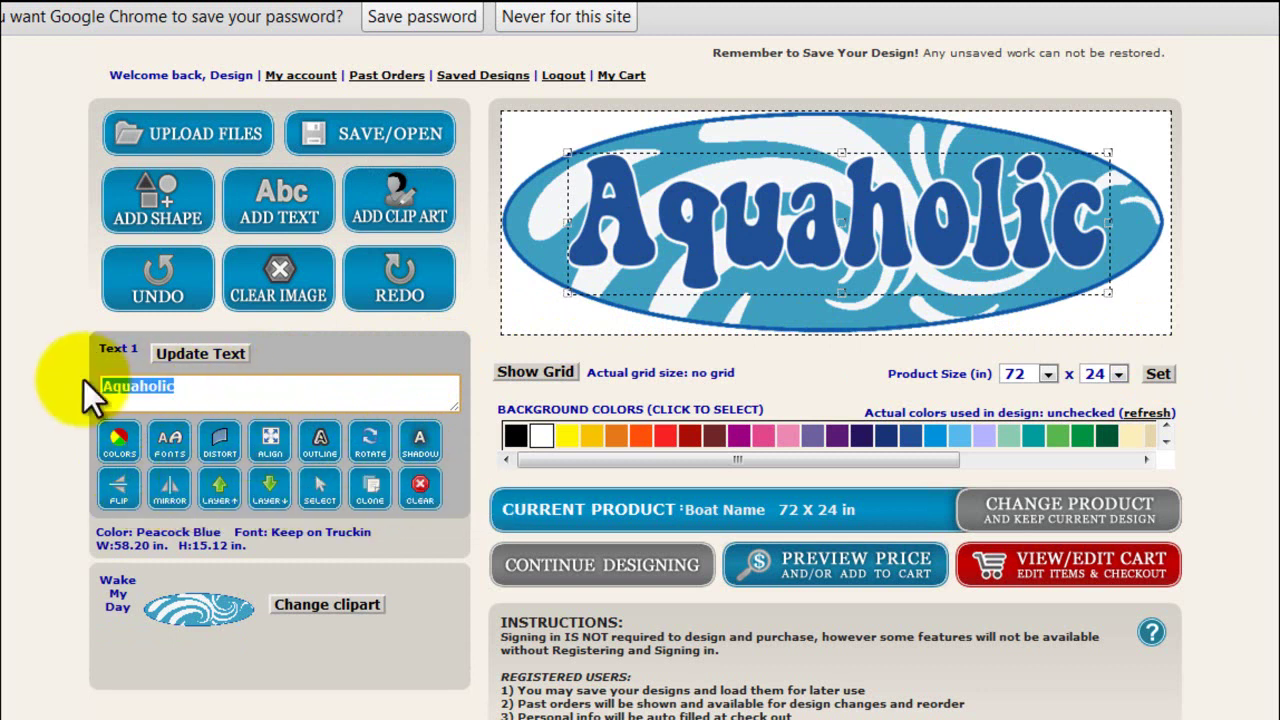
pyautogui.write('G')
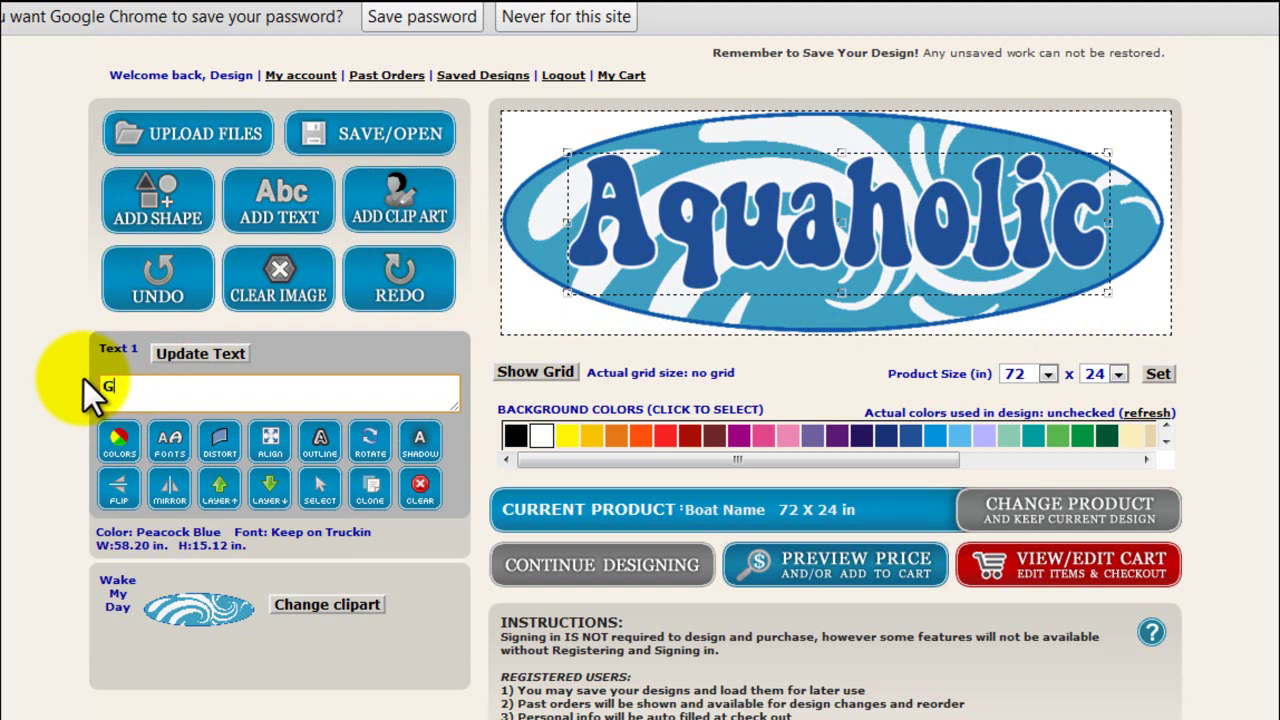
pyautogui.write("etcha' Wet")
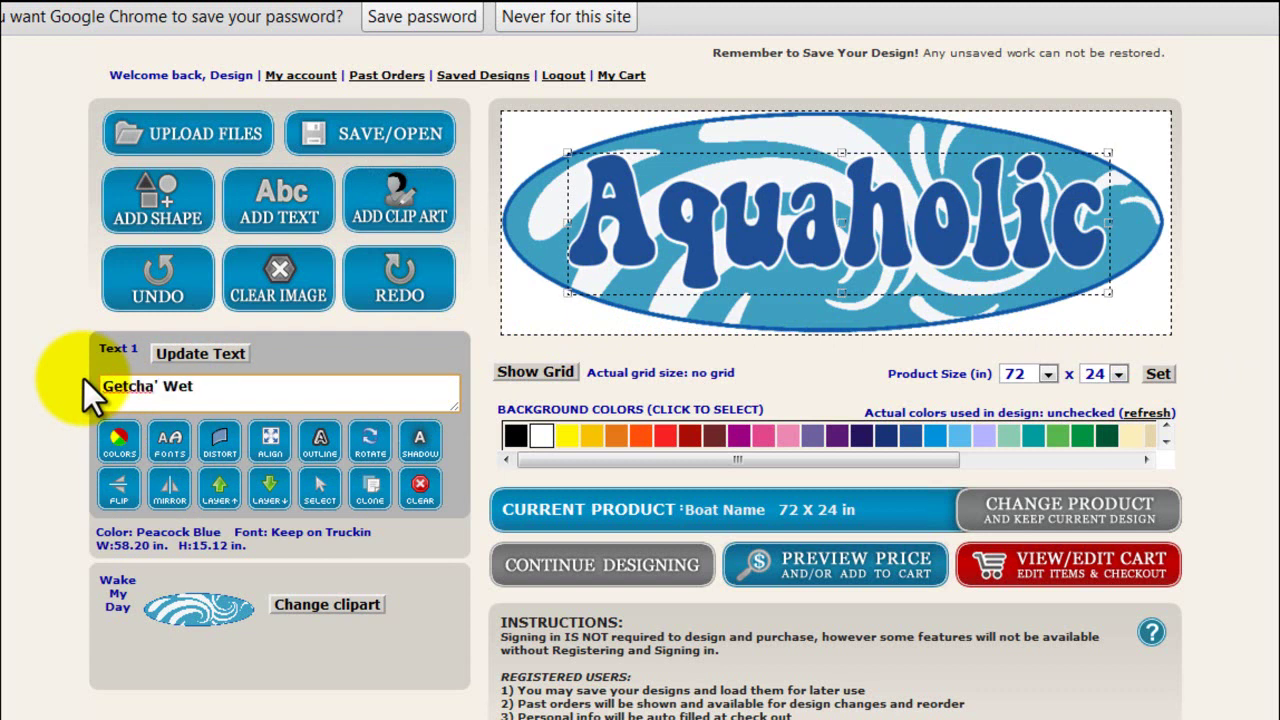
pyautogui.click(193, 353)
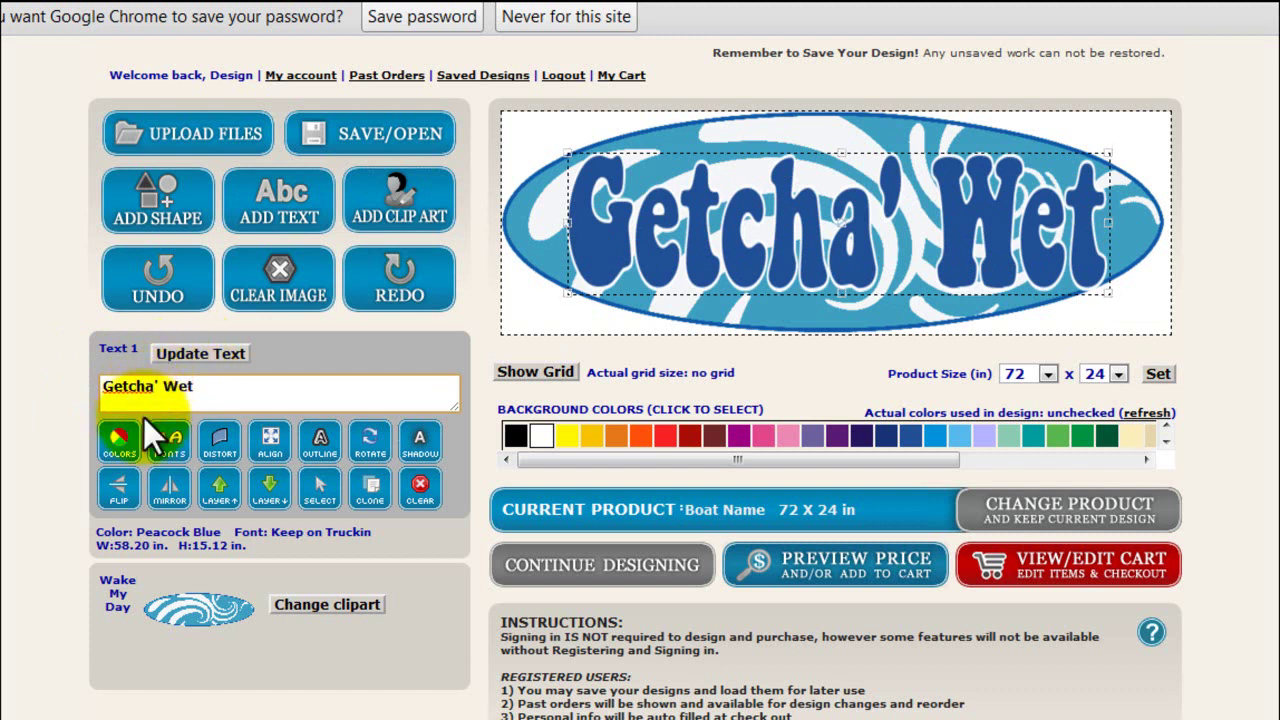
# Apply the Chrome Yellow font to the Getcha' Wet lettering.
pyautogui.click(168, 462)
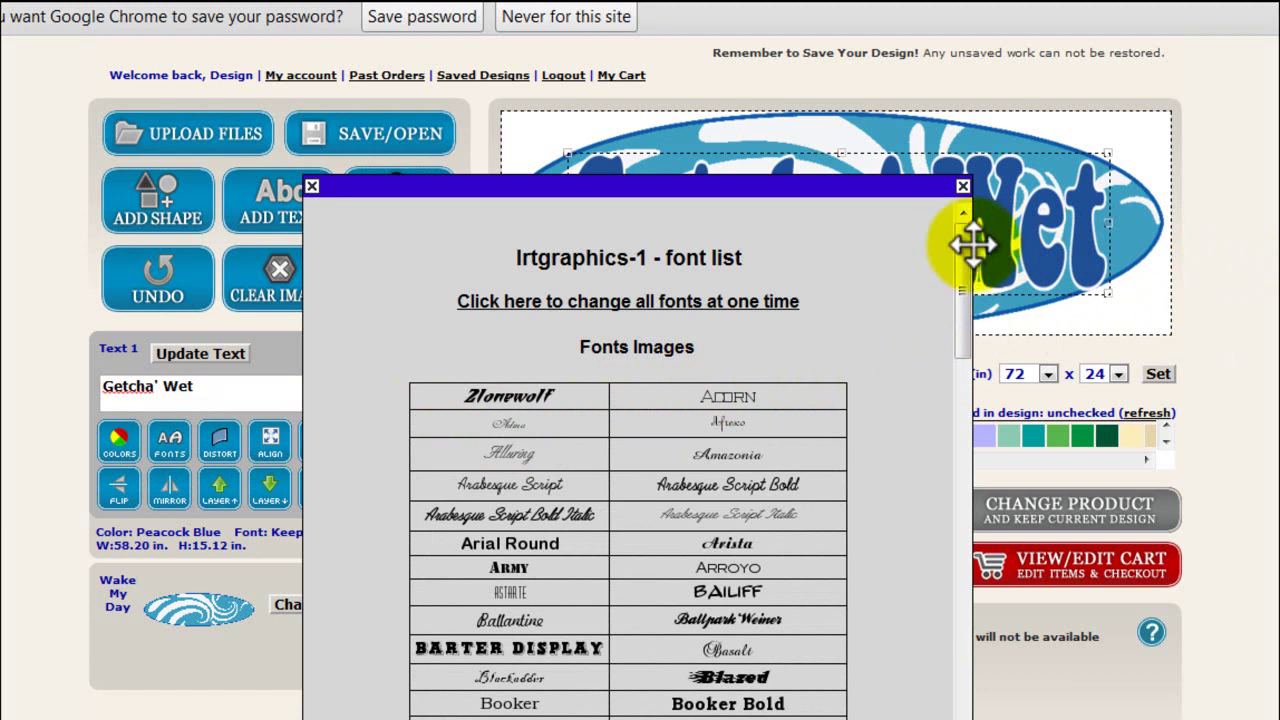
pyautogui.moveTo(965, 245); pyautogui.dragTo(986, 379)
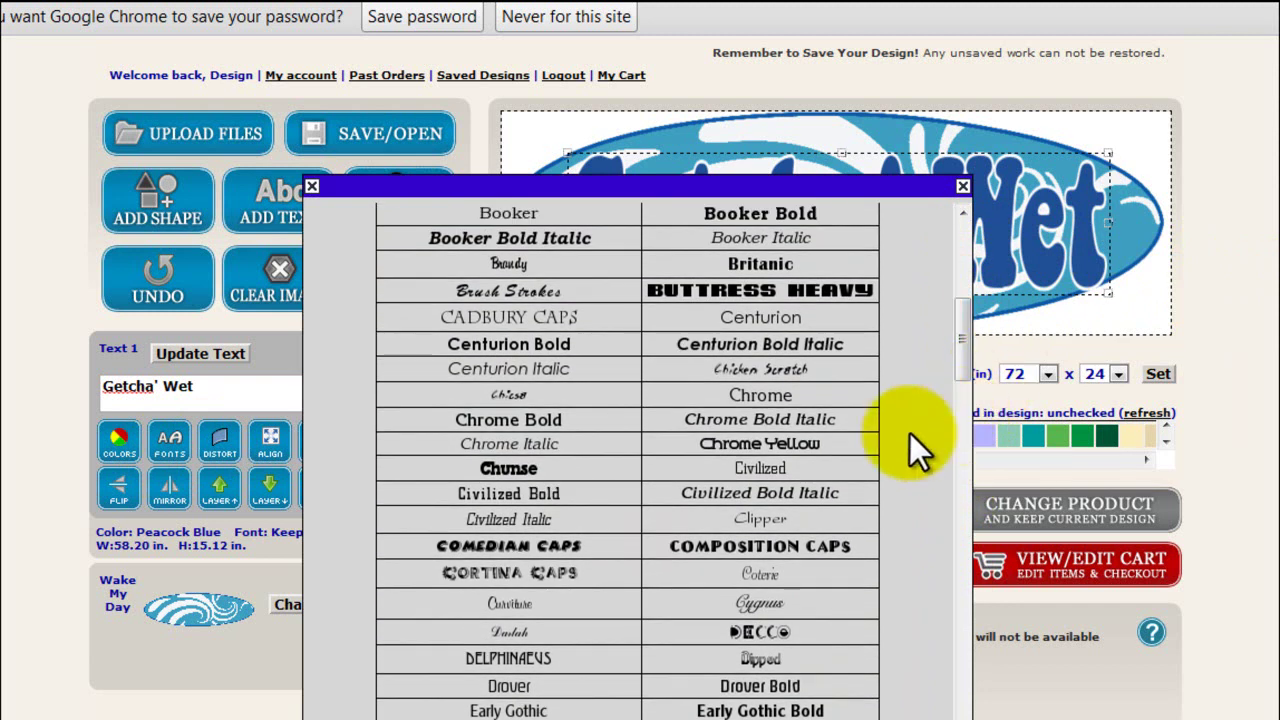
pyautogui.click(760, 444)
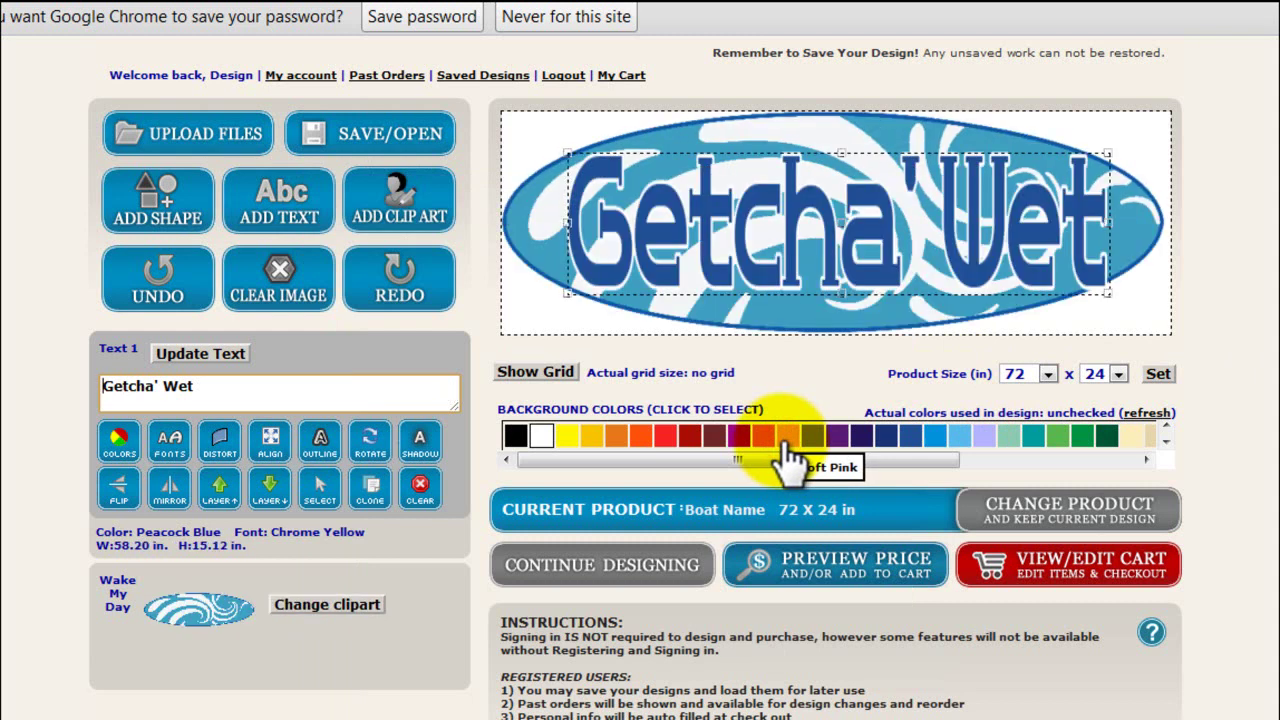
# Resize the lettering to 59.76 x 9.24 inches and center it across the upper oval.
pyautogui.click(840, 318)
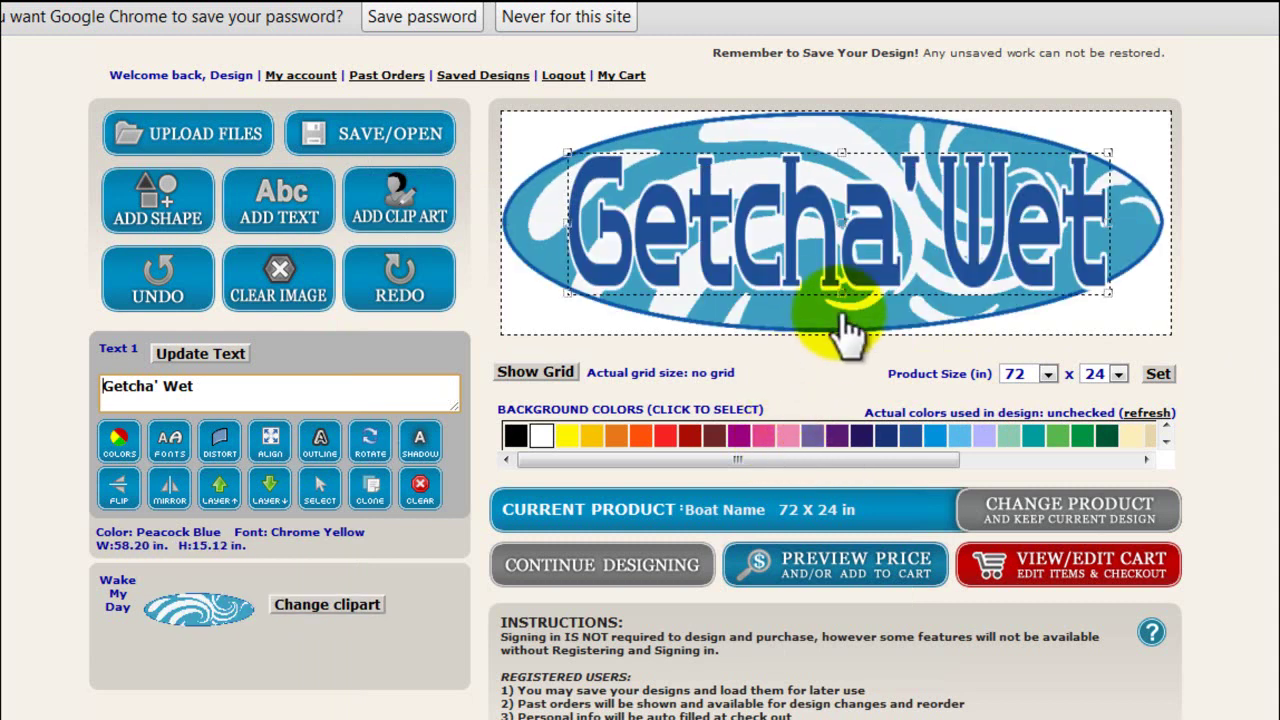
pyautogui.moveTo(841, 290); pyautogui.dragTo(843, 240)
pyautogui.click(572, 195)
pyautogui.moveTo(572, 195)
pyautogui.mouseDown()
pyautogui.moveTo(586, 200)
pyautogui.moveTo(523, 194)
pyautogui.moveTo(826, 210)
pyautogui.moveTo(552, 196)
pyautogui.mouseUp()
pyautogui.moveTo(1100, 240); pyautogui.dragTo(1116, 286)
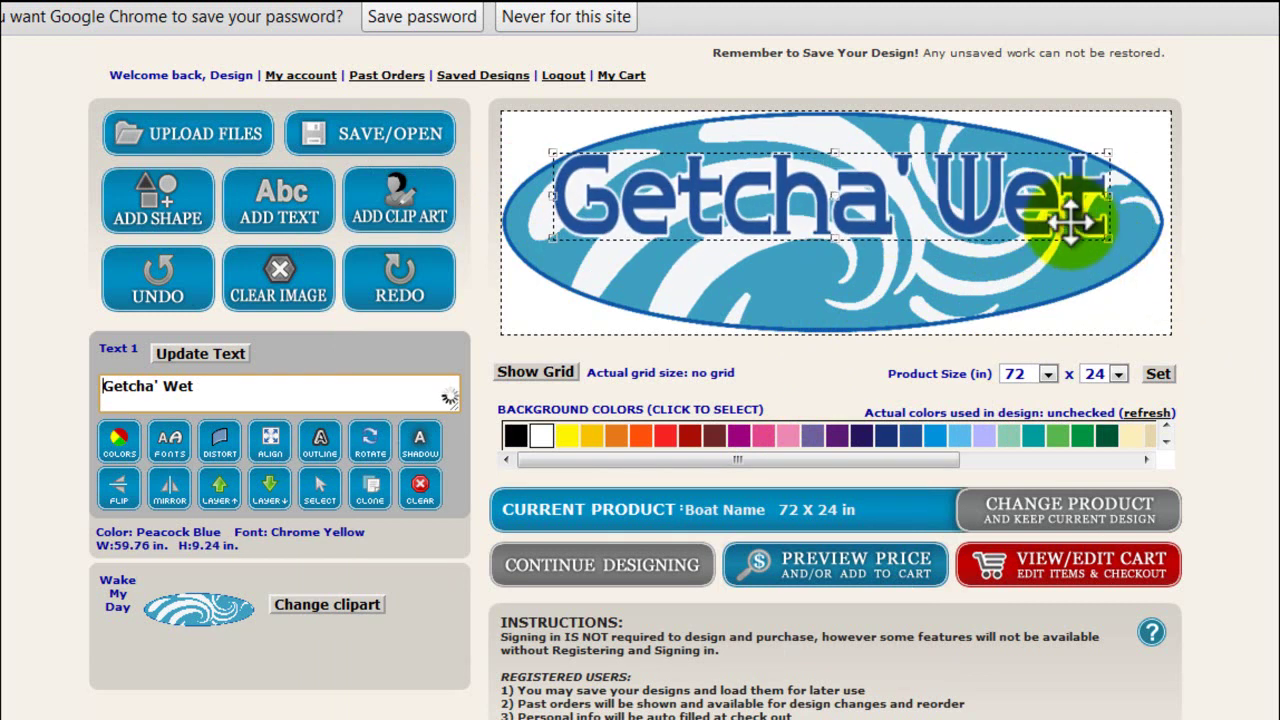
pyautogui.moveTo(1082, 185)
pyautogui.mouseDown()
pyautogui.moveTo(1072, 192)
pyautogui.moveTo(1086, 198)
pyautogui.moveTo(1095, 180)
pyautogui.moveTo(1076, 184)
pyautogui.mouseUp()
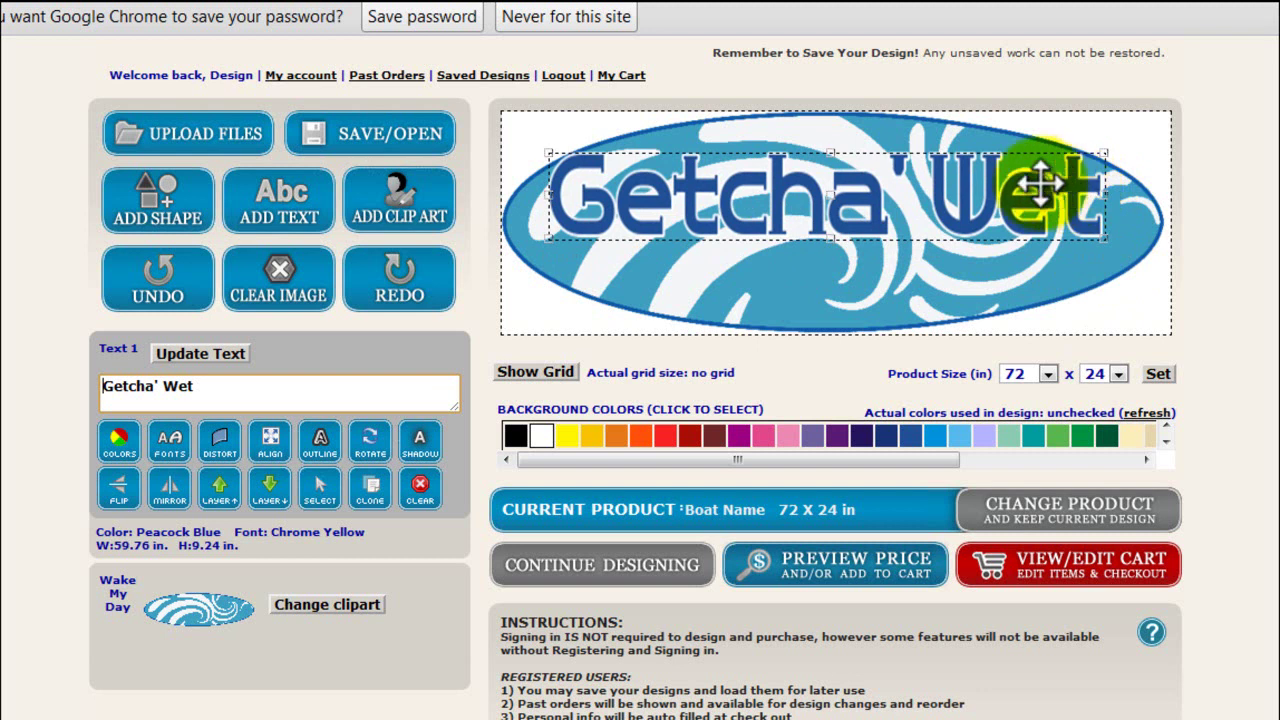
# Color the lettering Bright Yellow and bring up its outline Stroke Options.
pyautogui.click(120, 445)
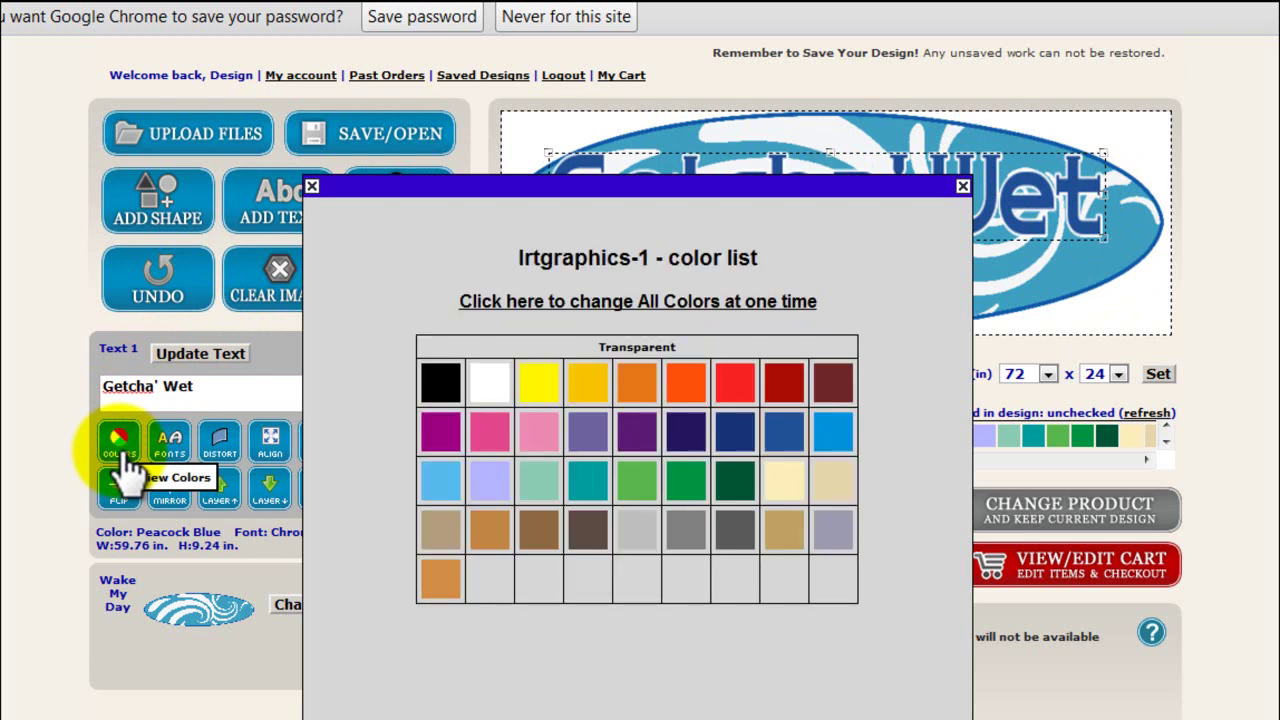
pyautogui.click(545, 385)
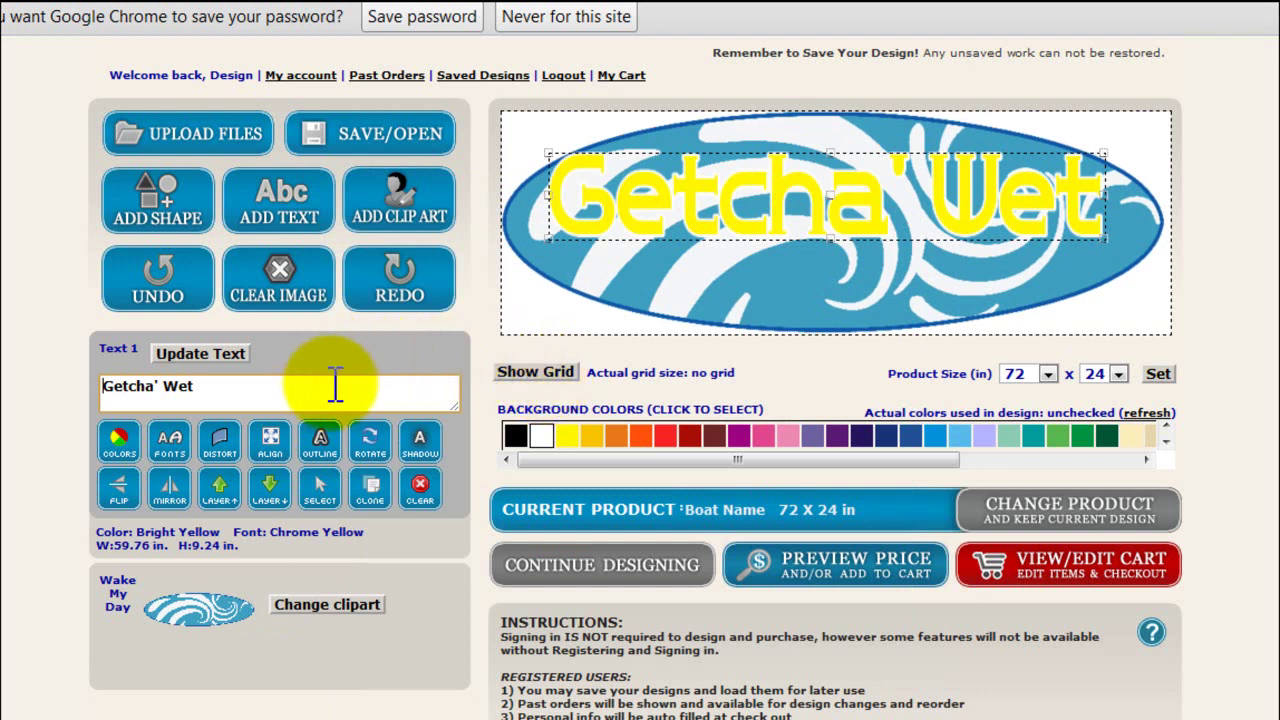
pyautogui.click(322, 445)
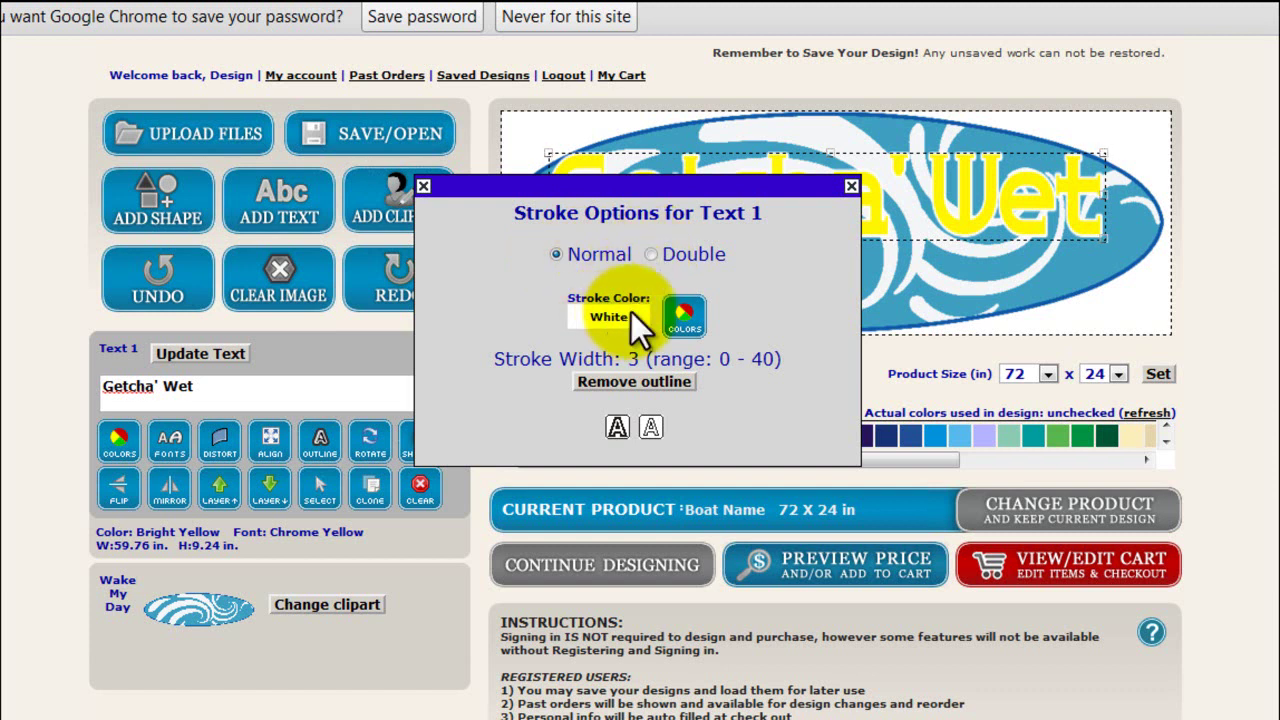
# Give the lettering a Red Orange outline of width 6, then close Stroke Options.
pyautogui.click(679, 312)
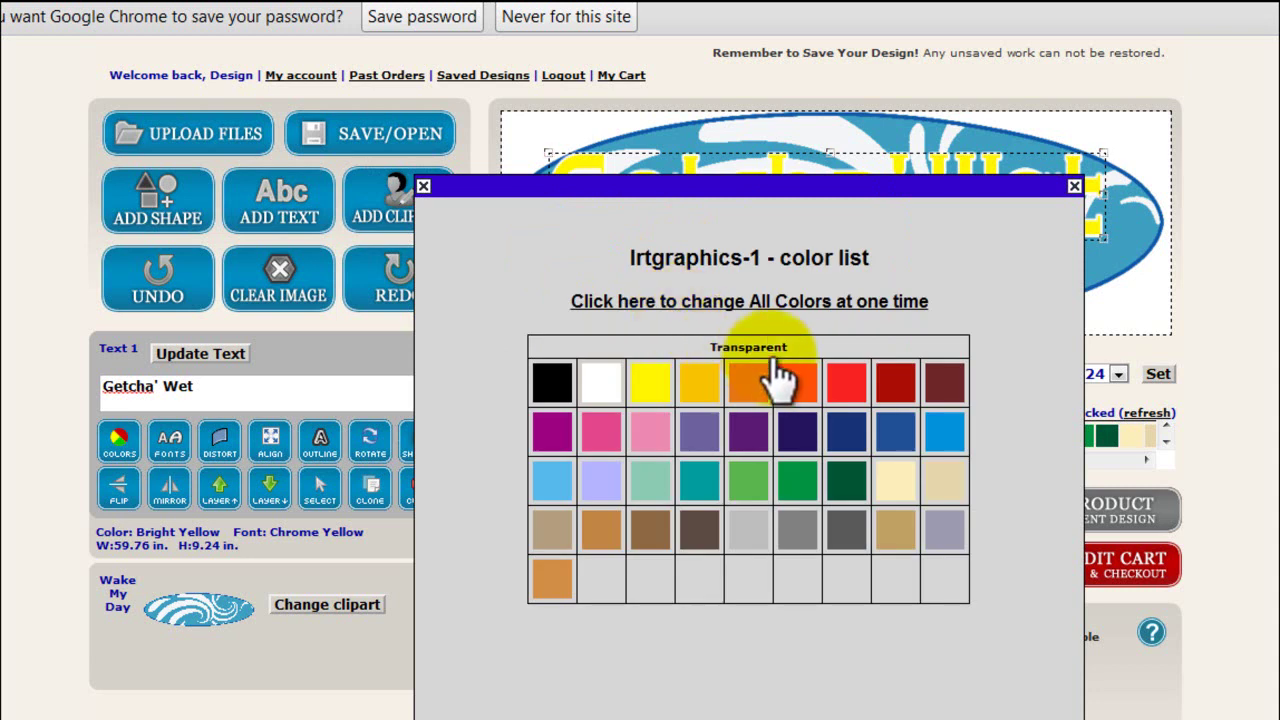
pyautogui.click(797, 380)
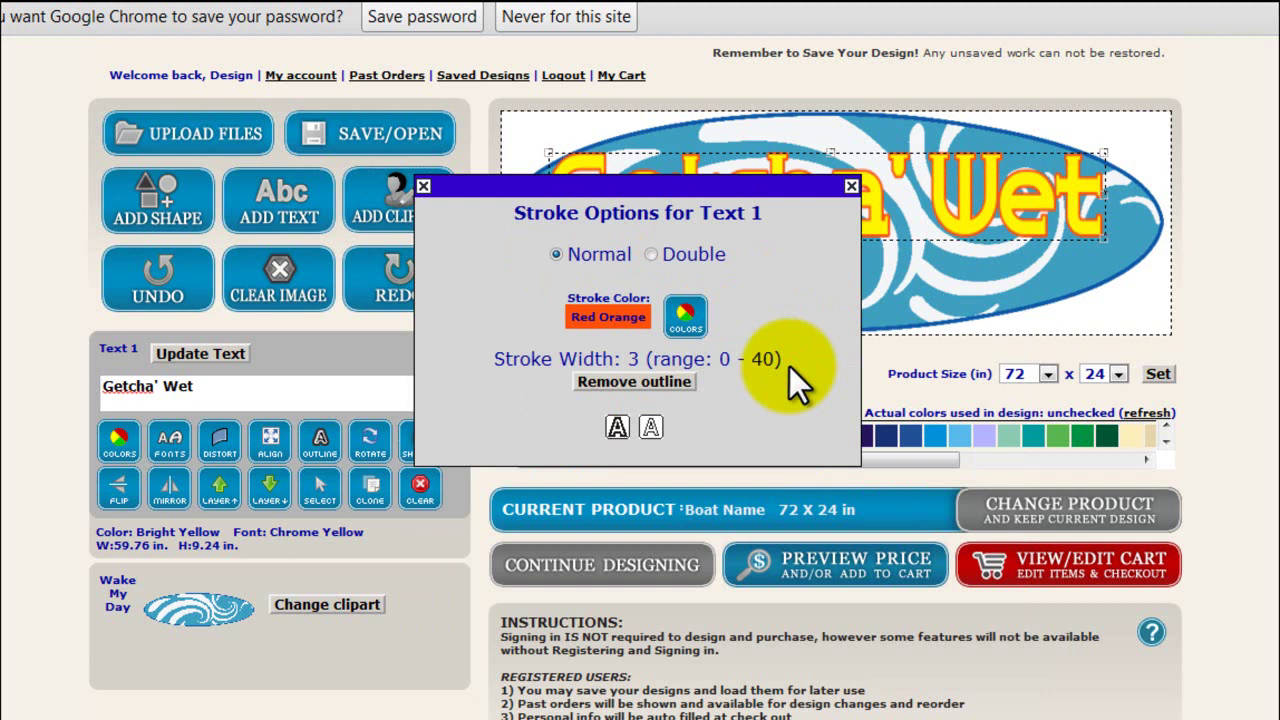
pyautogui.moveTo(743, 188); pyautogui.dragTo(765, 273)
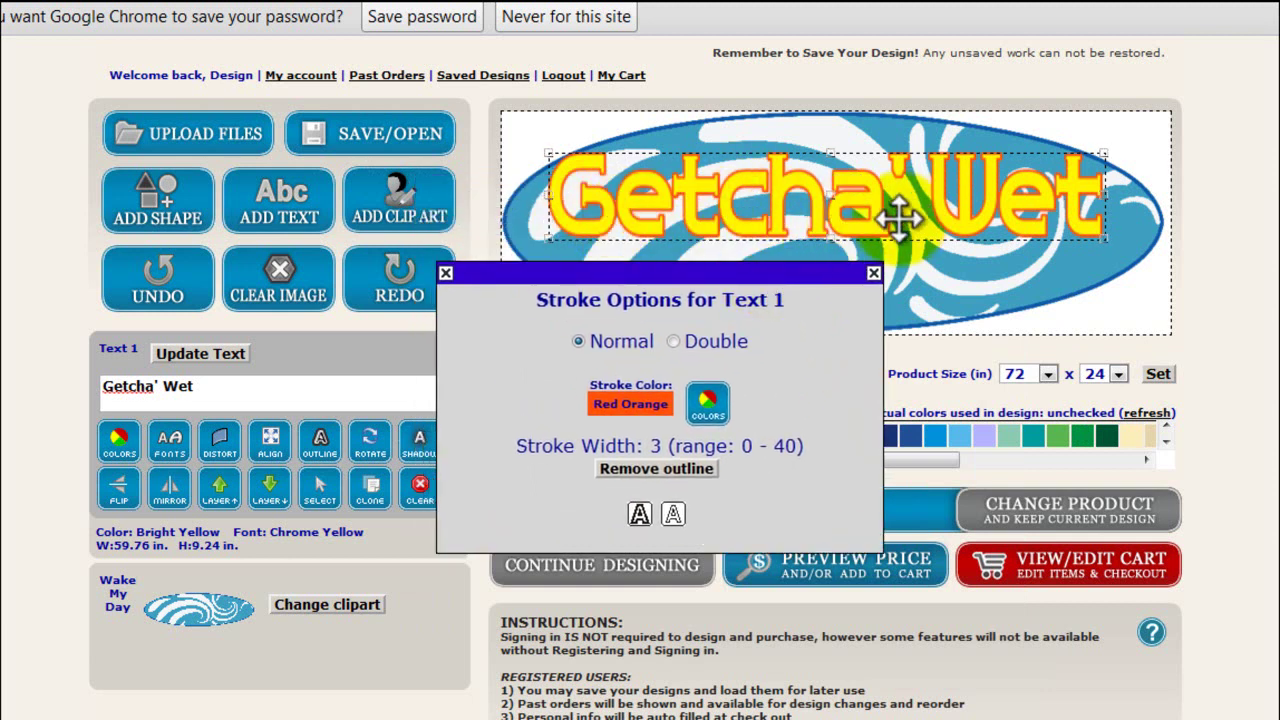
pyautogui.click(639, 514)
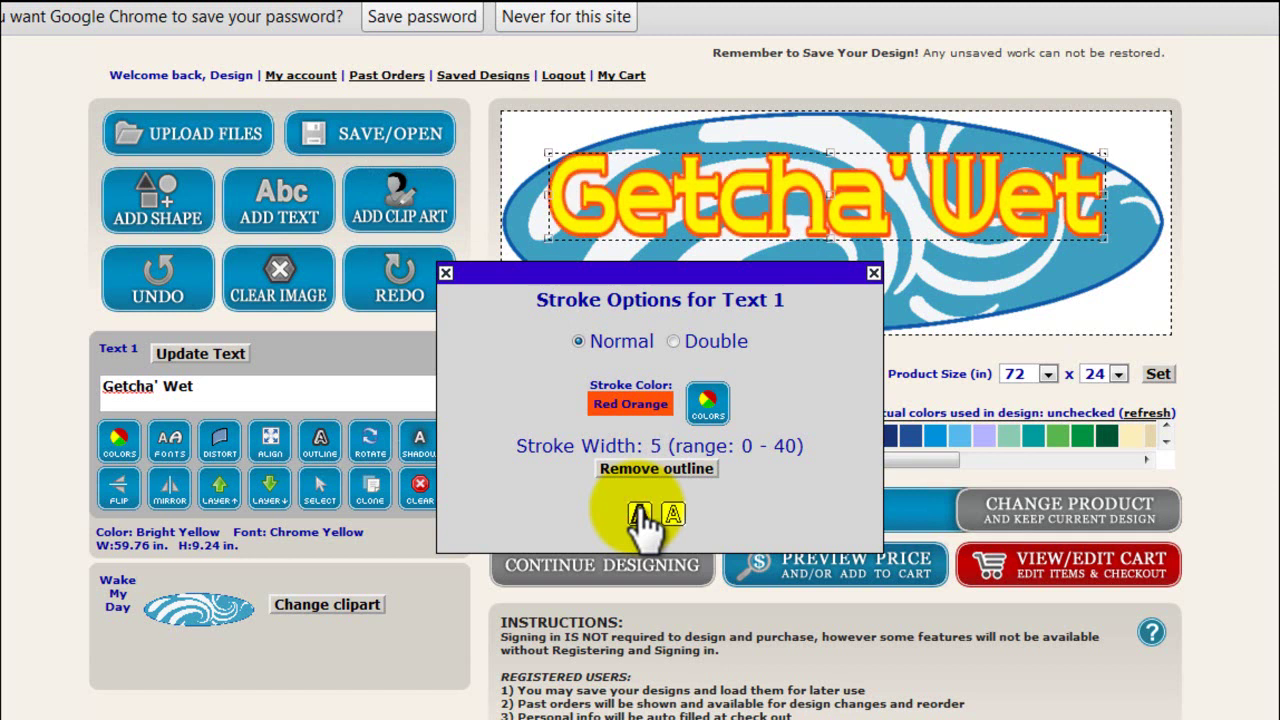
pyautogui.click(638, 515)
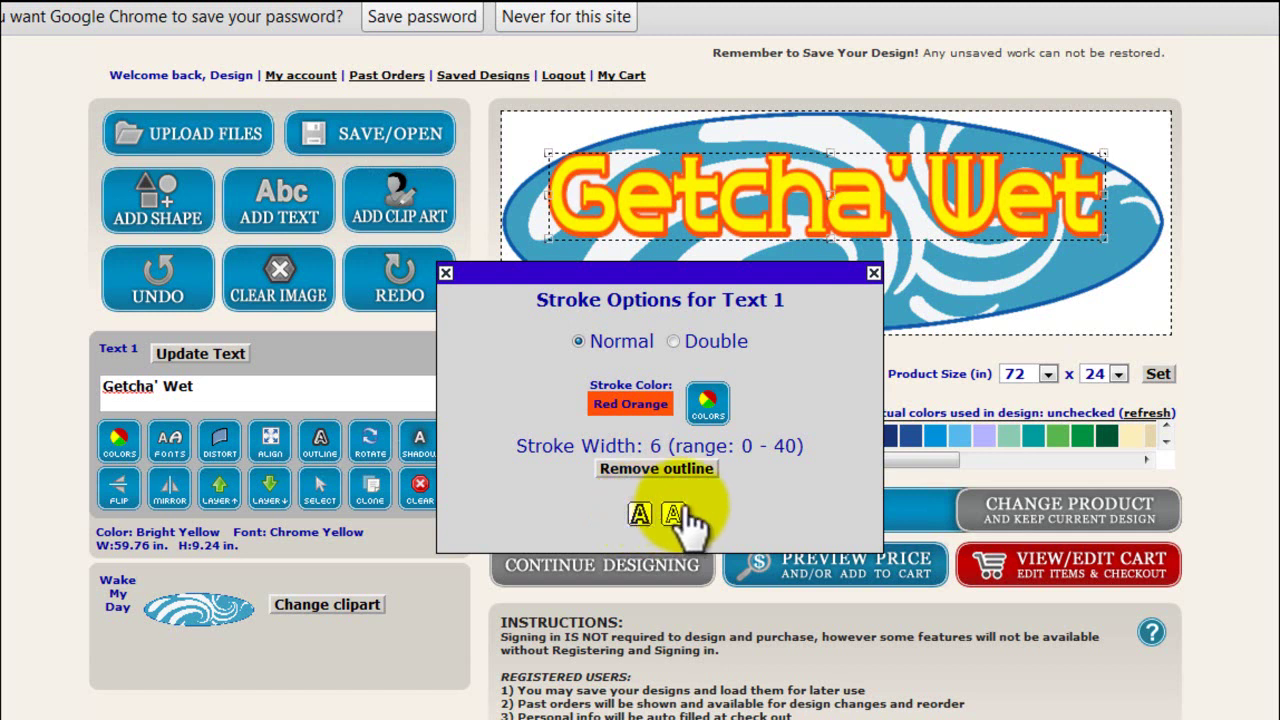
pyautogui.click(676, 514)
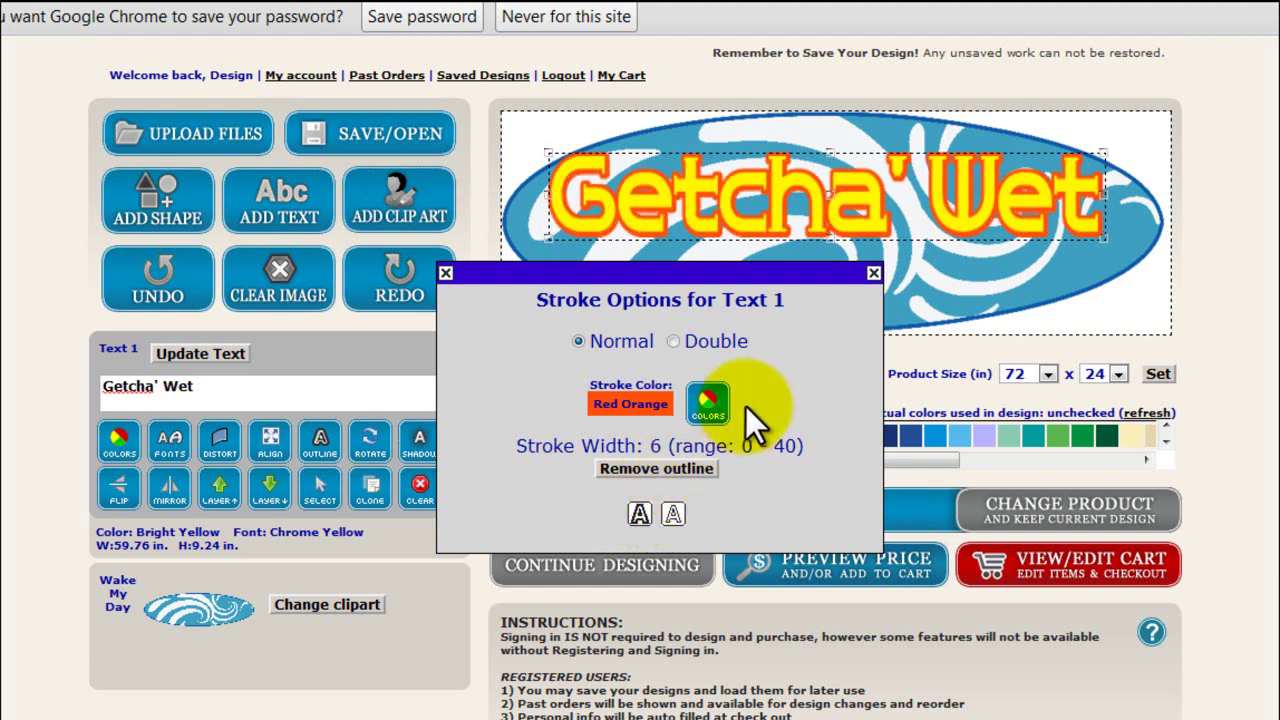
pyautogui.click(872, 273)
# Stretch the lettering outward on both sides to 67.32 x 9.24 inches.
pyautogui.moveTo(1102, 193); pyautogui.dragTo(1138, 190)
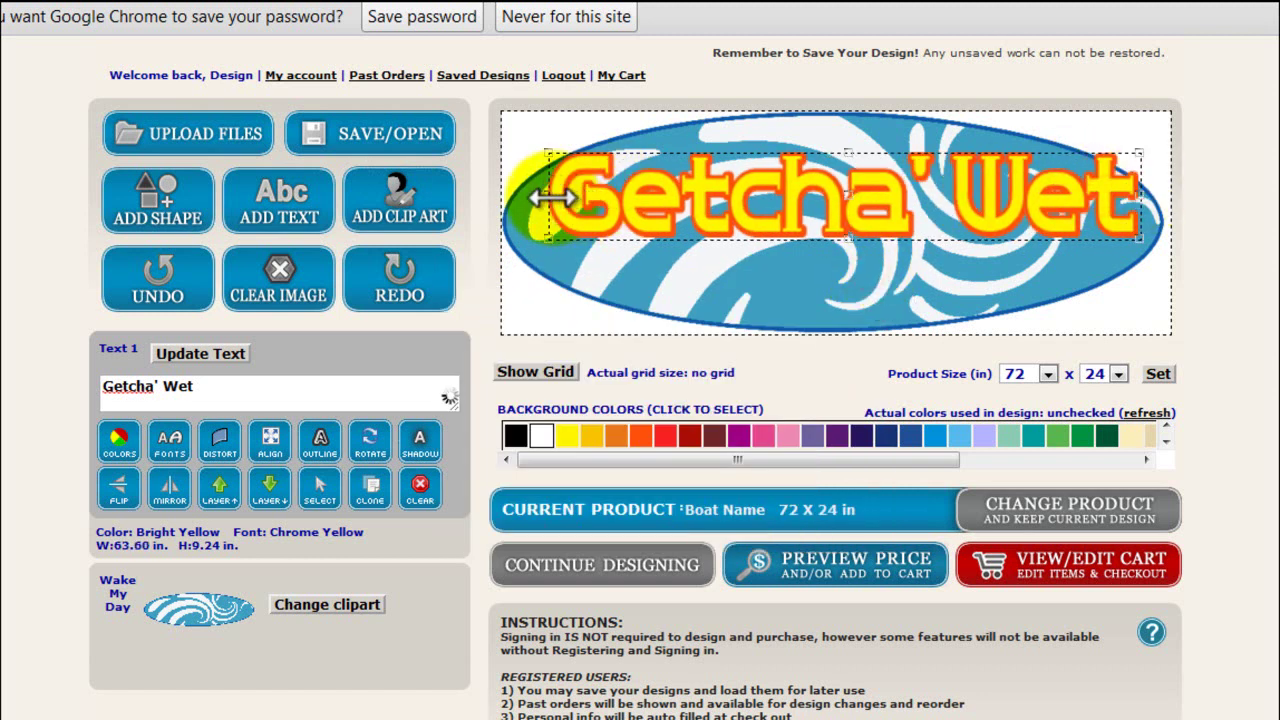
pyautogui.moveTo(548, 198); pyautogui.dragTo(523, 197)
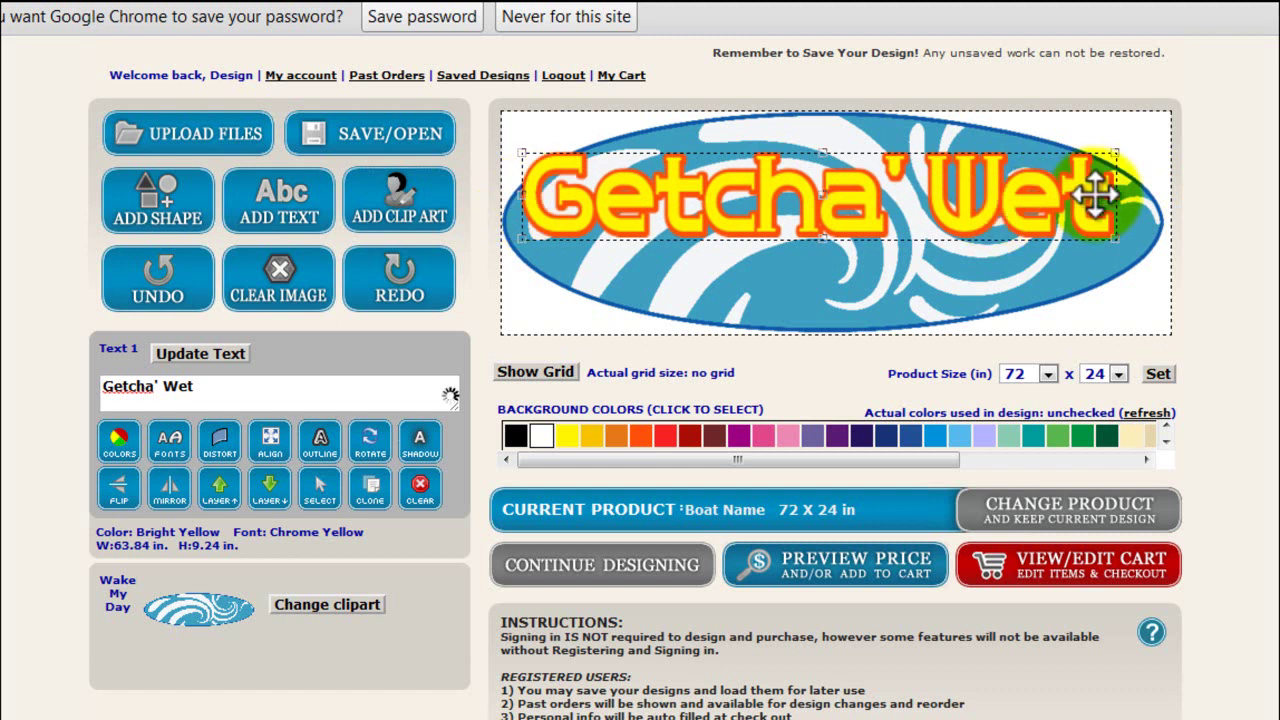
pyautogui.moveTo(1143, 194); pyautogui.dragTo(1149, 191)
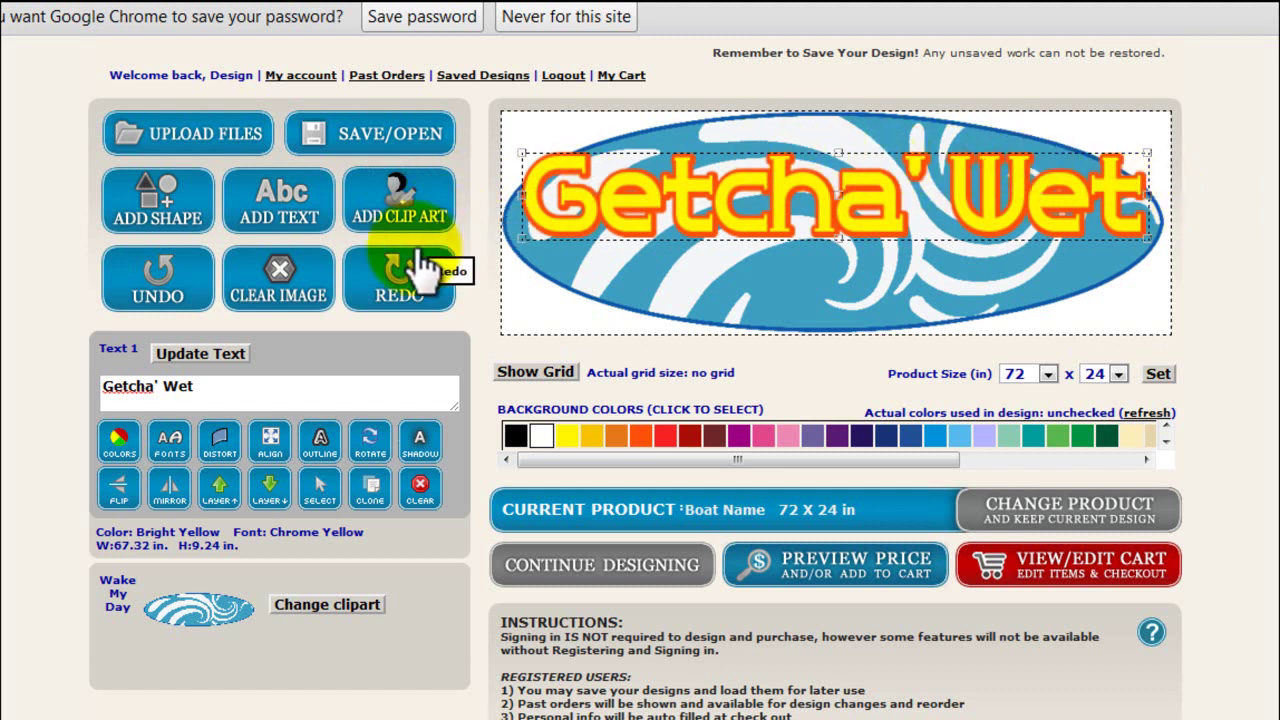
pyautogui.click(222, 445)
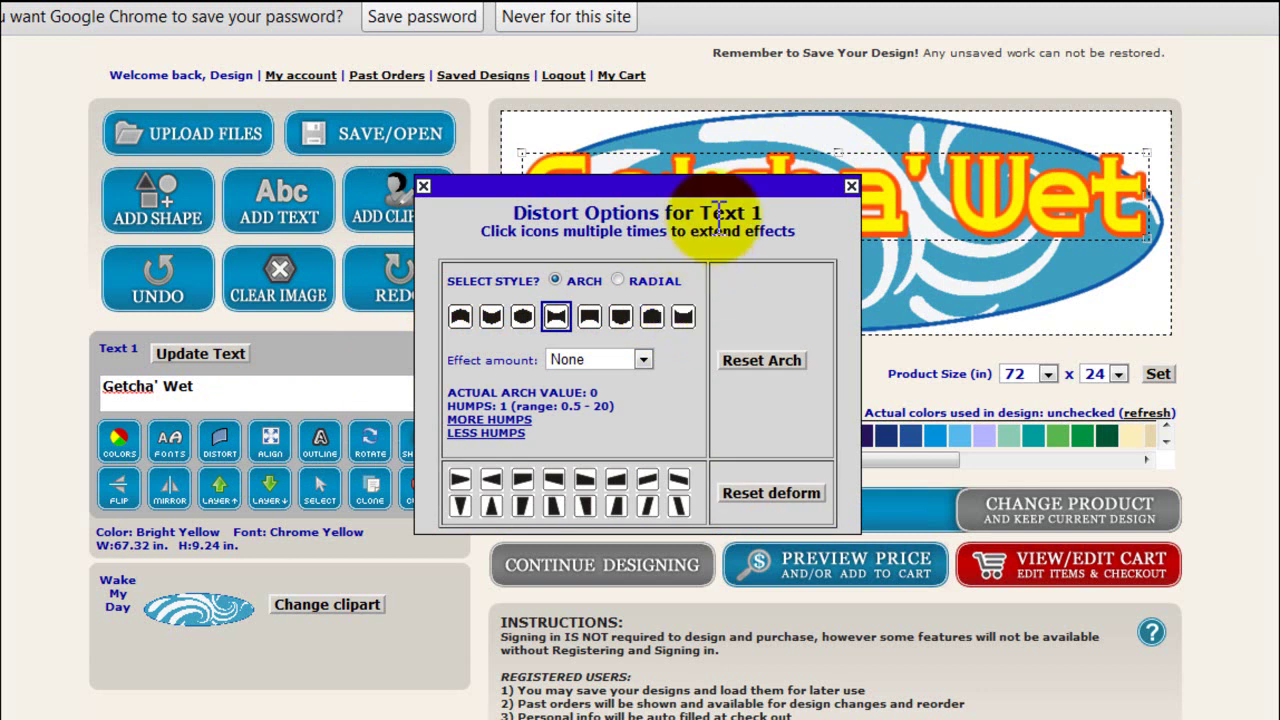
# Apply a Radial distortion with a 45° effect amount to the 'Getcha' Wet' lettering.
pyautogui.moveTo(720, 180); pyautogui.dragTo(893, 273)
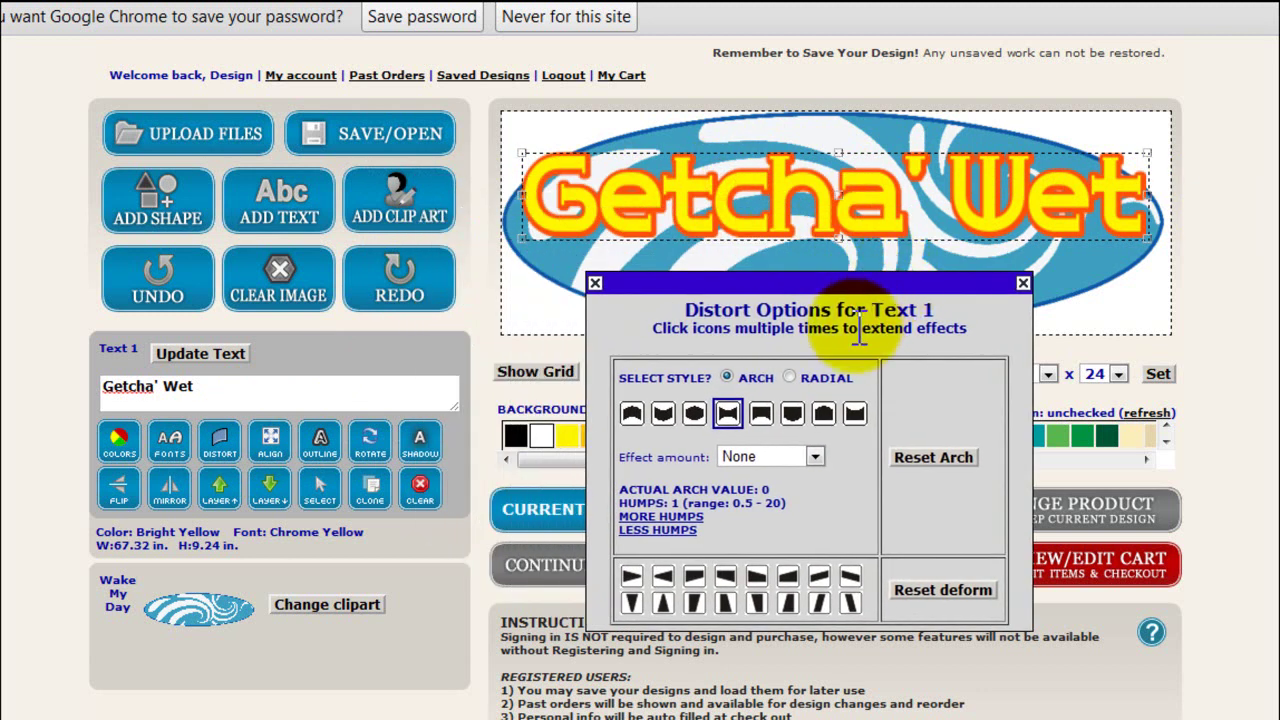
pyautogui.click(791, 376)
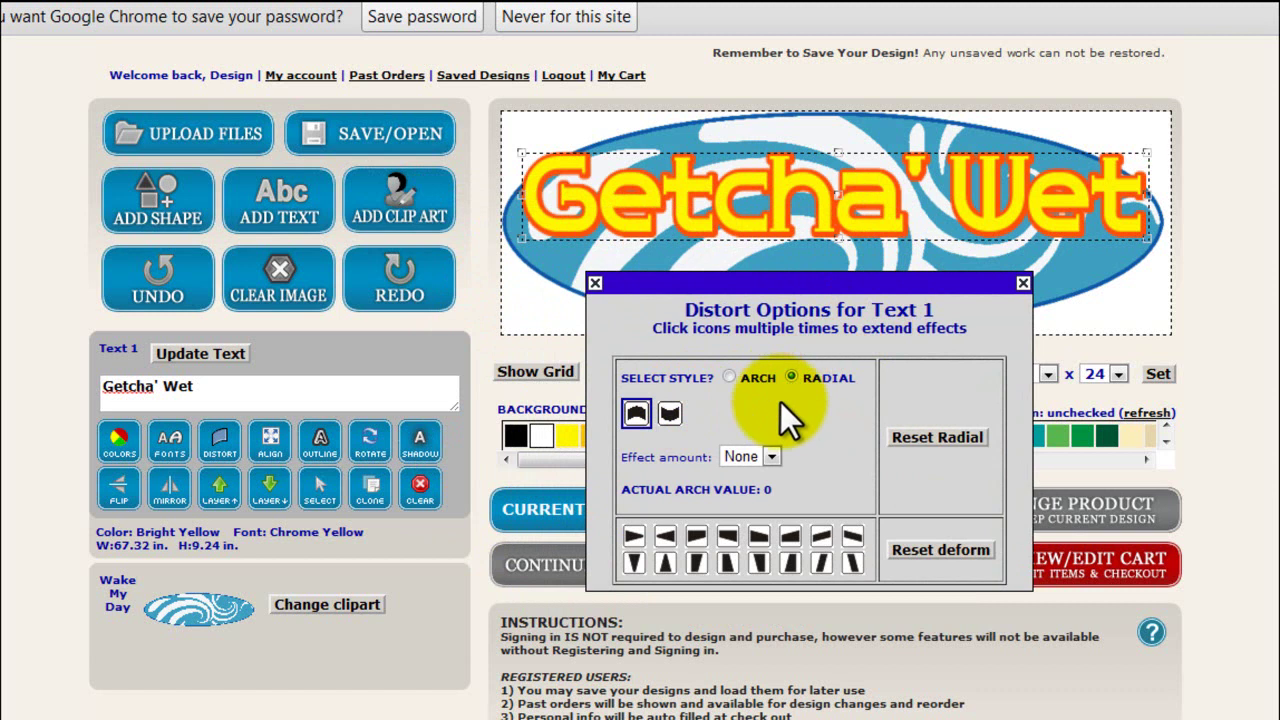
pyautogui.click(767, 451)
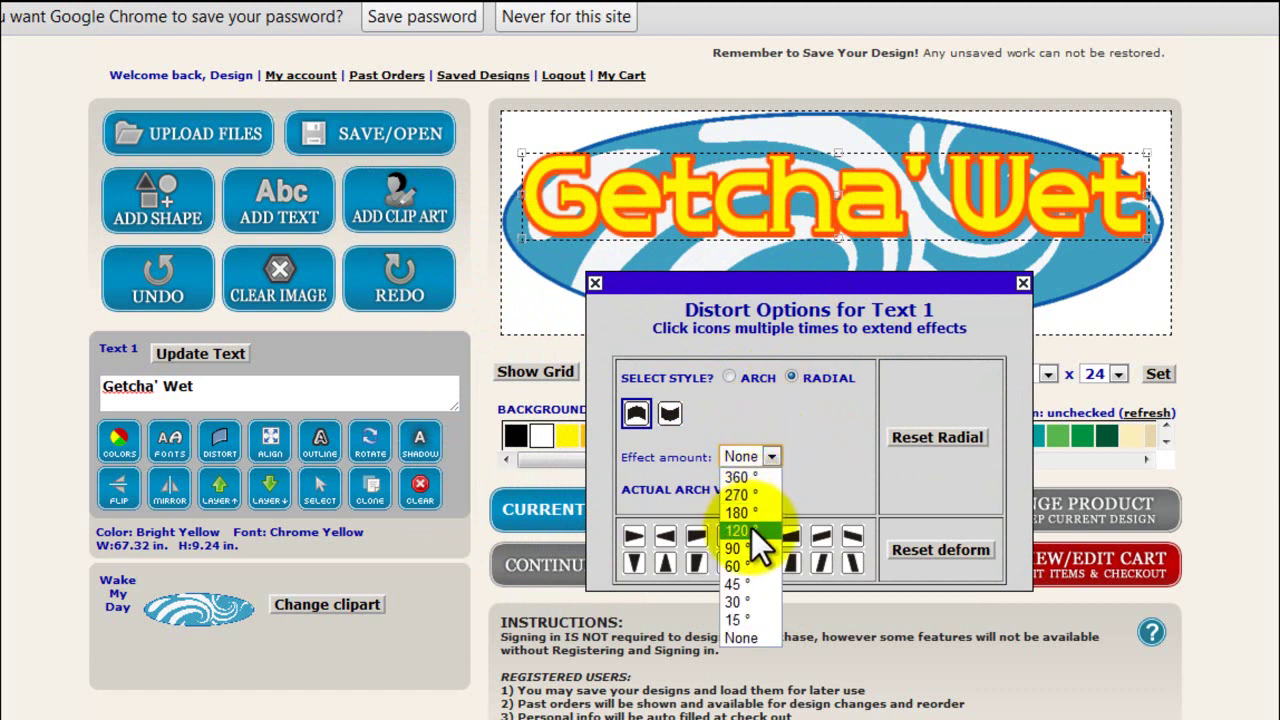
pyautogui.click(742, 578)
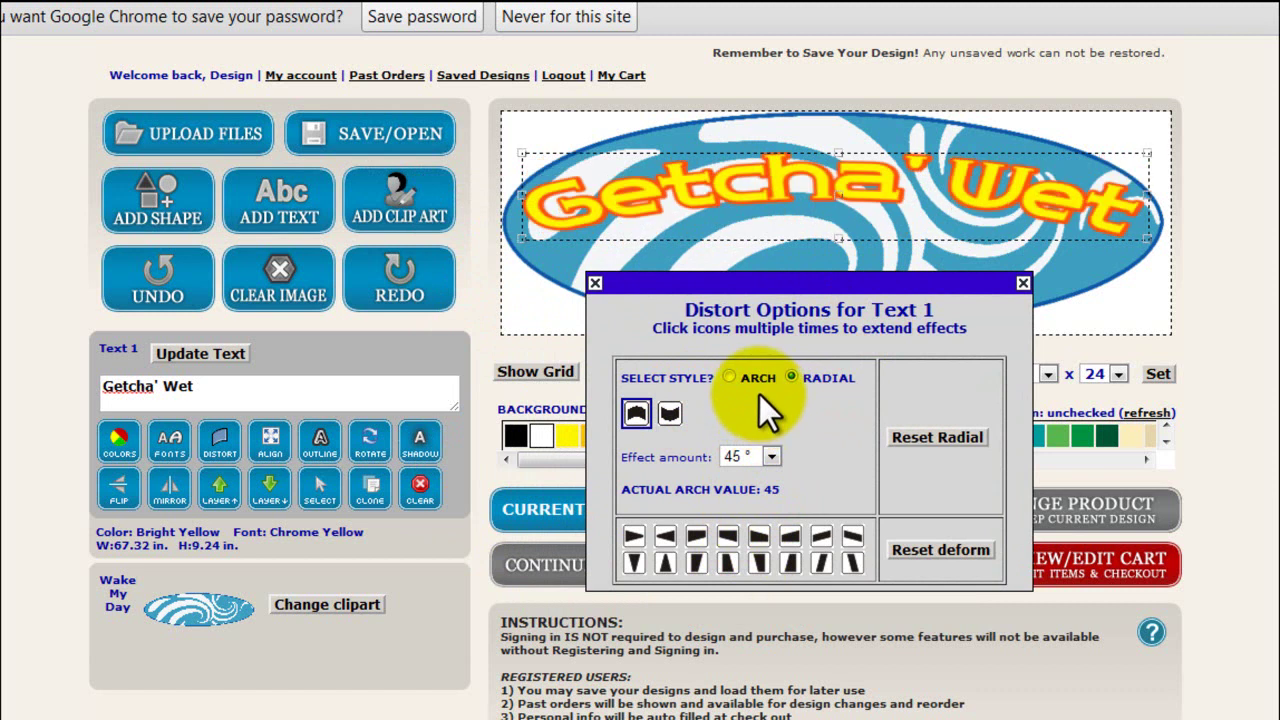
pyautogui.click(1023, 283)
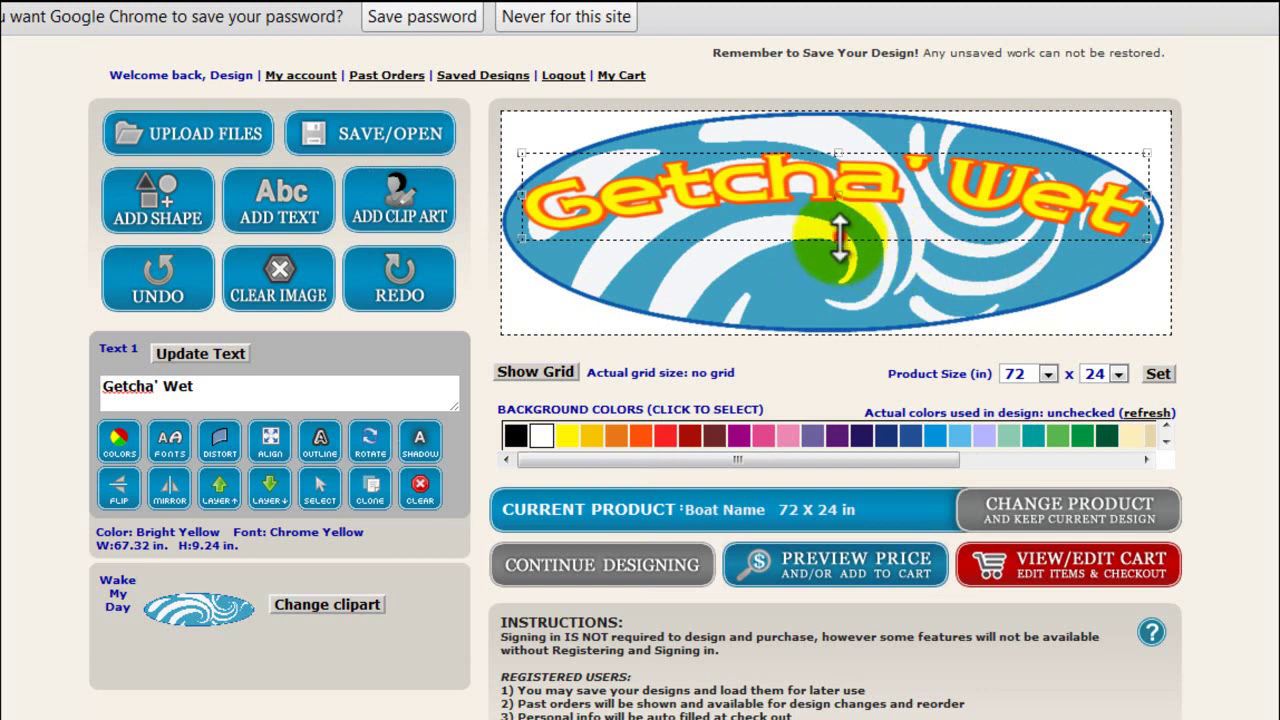
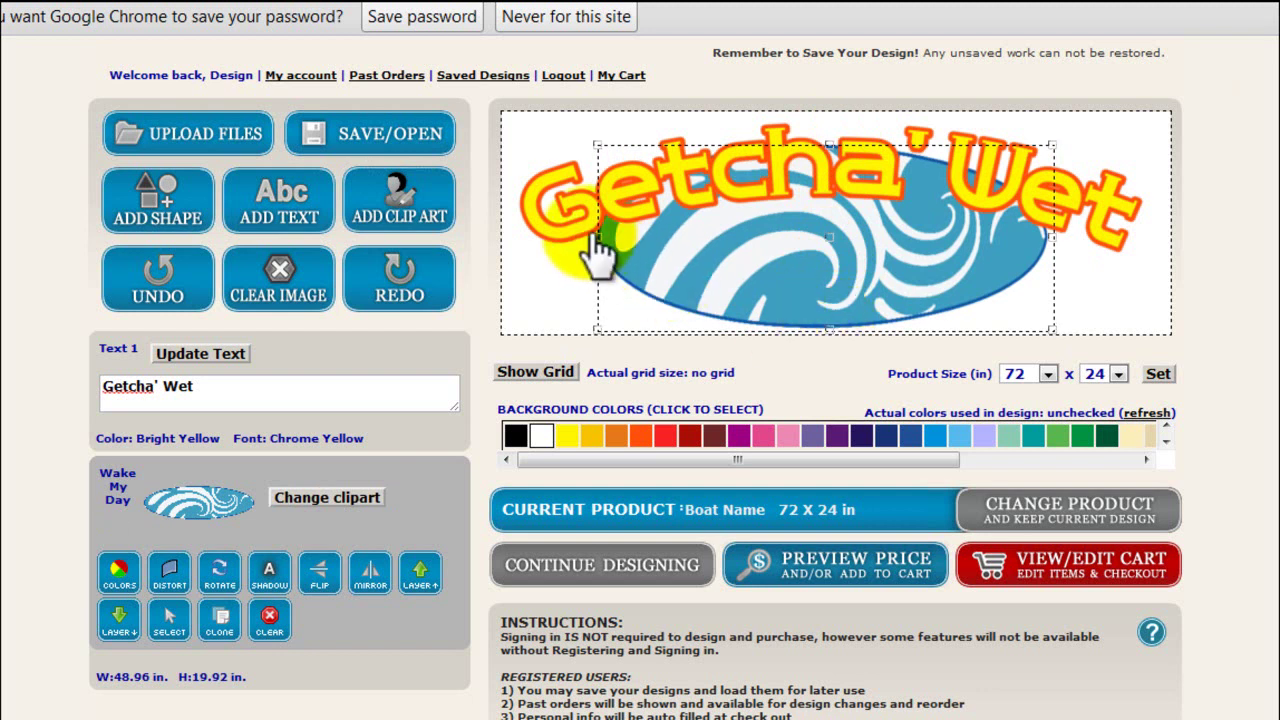
# Narrow the Wake My Day wave oval from both sides to 43.68 in wide.
pyautogui.moveTo(595, 237); pyautogui.dragTo(617, 233)
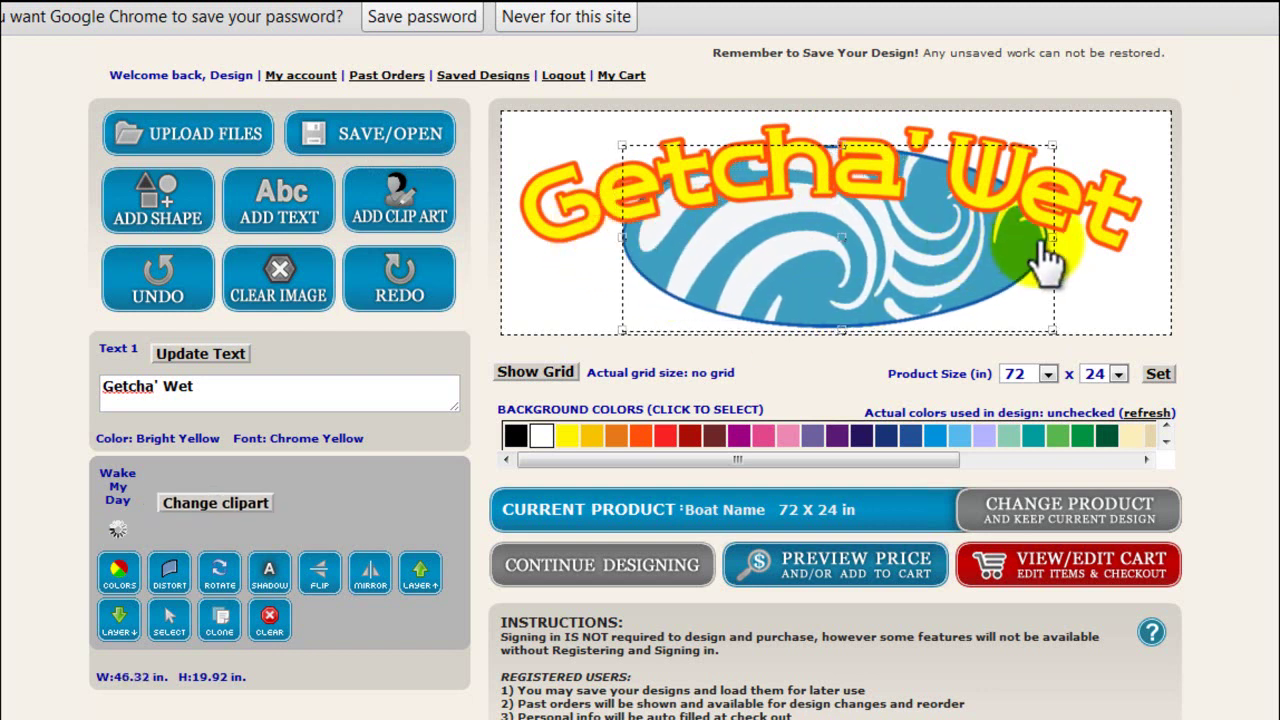
pyautogui.moveTo(1050, 252); pyautogui.dragTo(1035, 255)
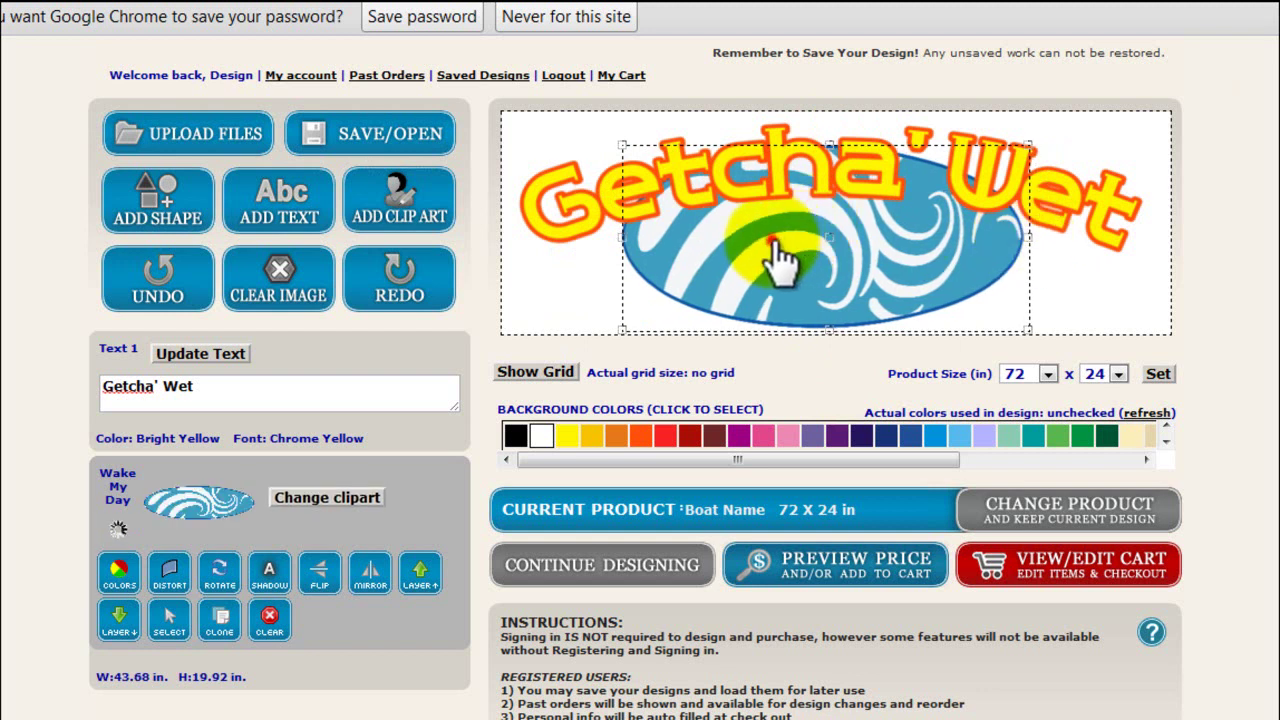
pyautogui.doubleClick(776, 262)
pyautogui.click(587, 298)
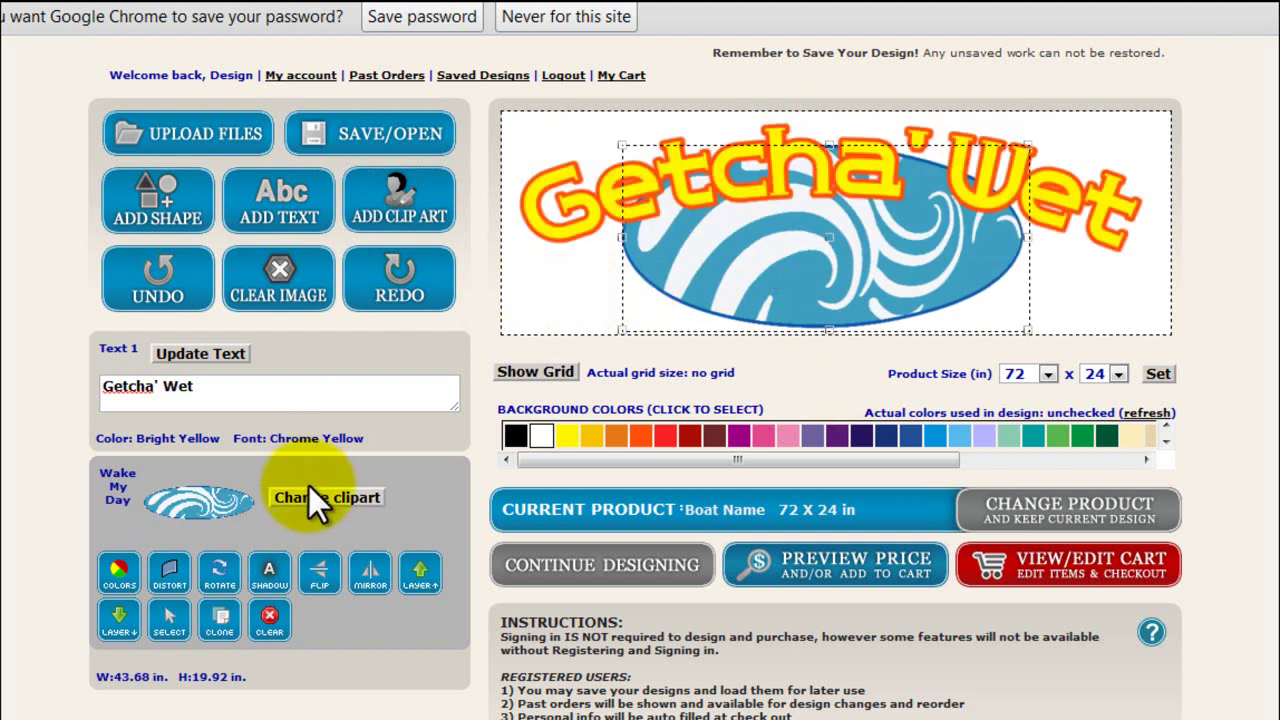
# Recolour the oval's original colours to King Blue, Sky Blue and Ice Blue.
pyautogui.click(120, 575)
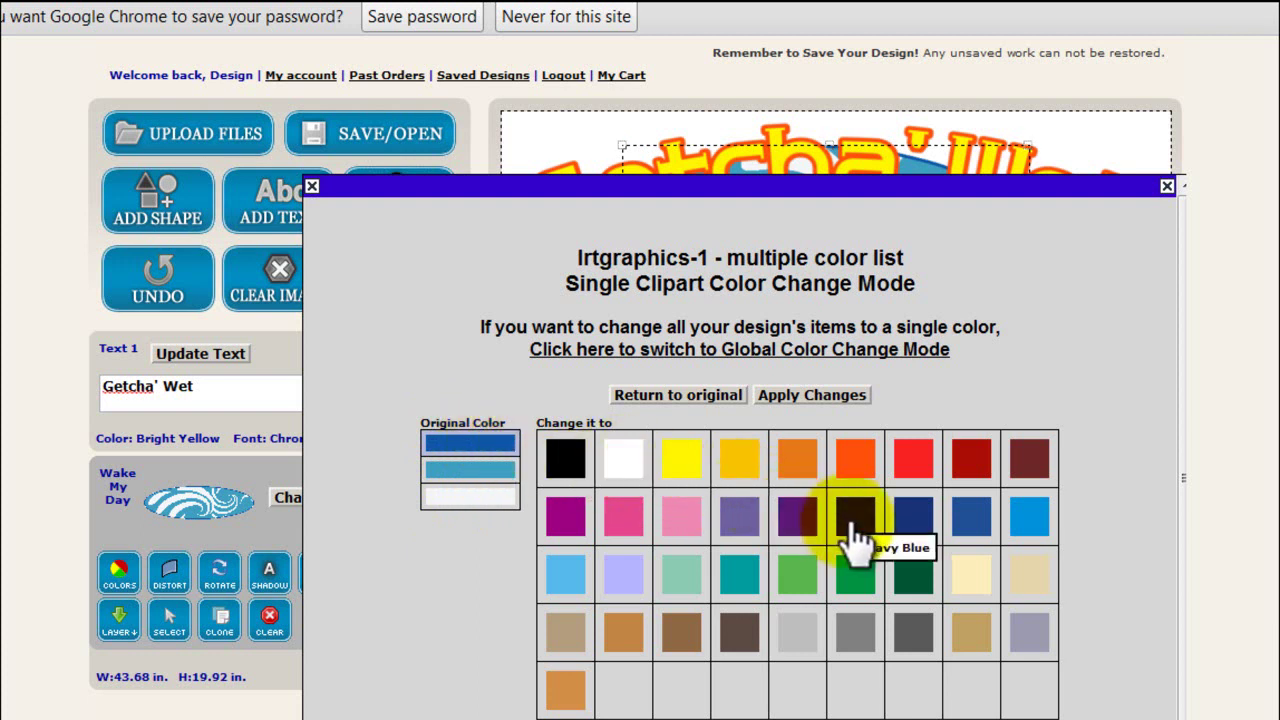
pyautogui.click(907, 530)
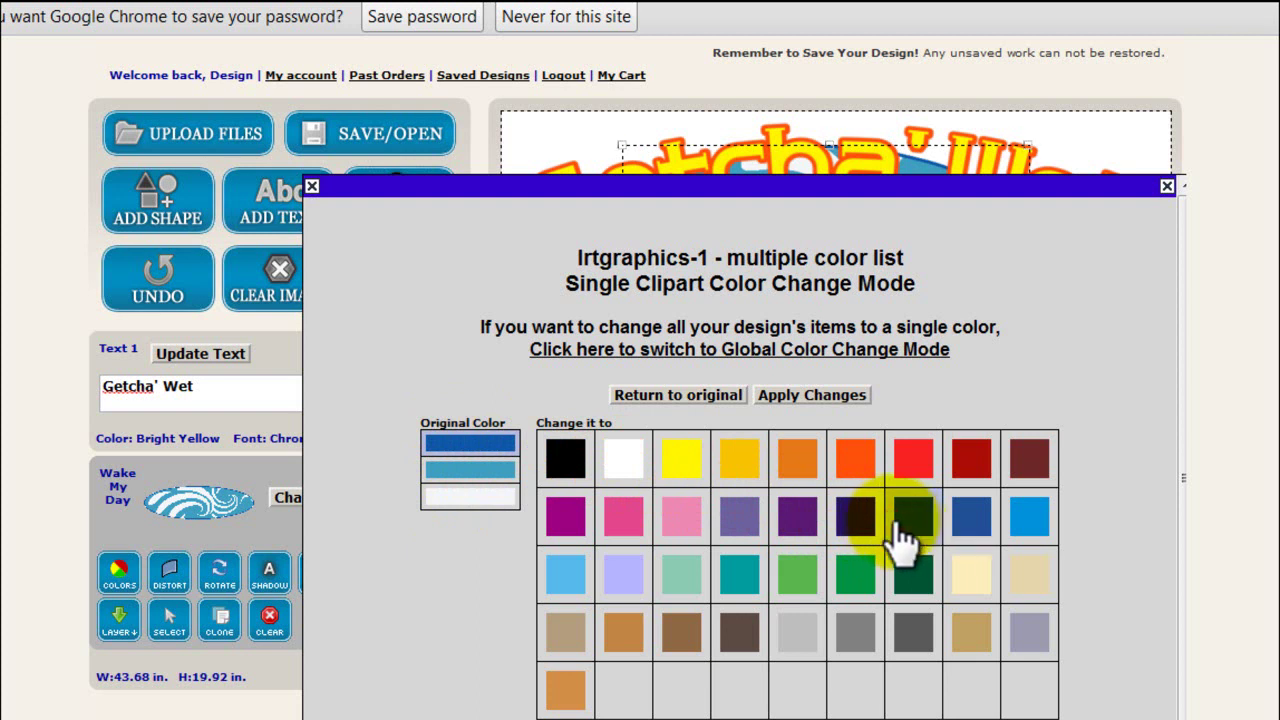
pyautogui.click(482, 467)
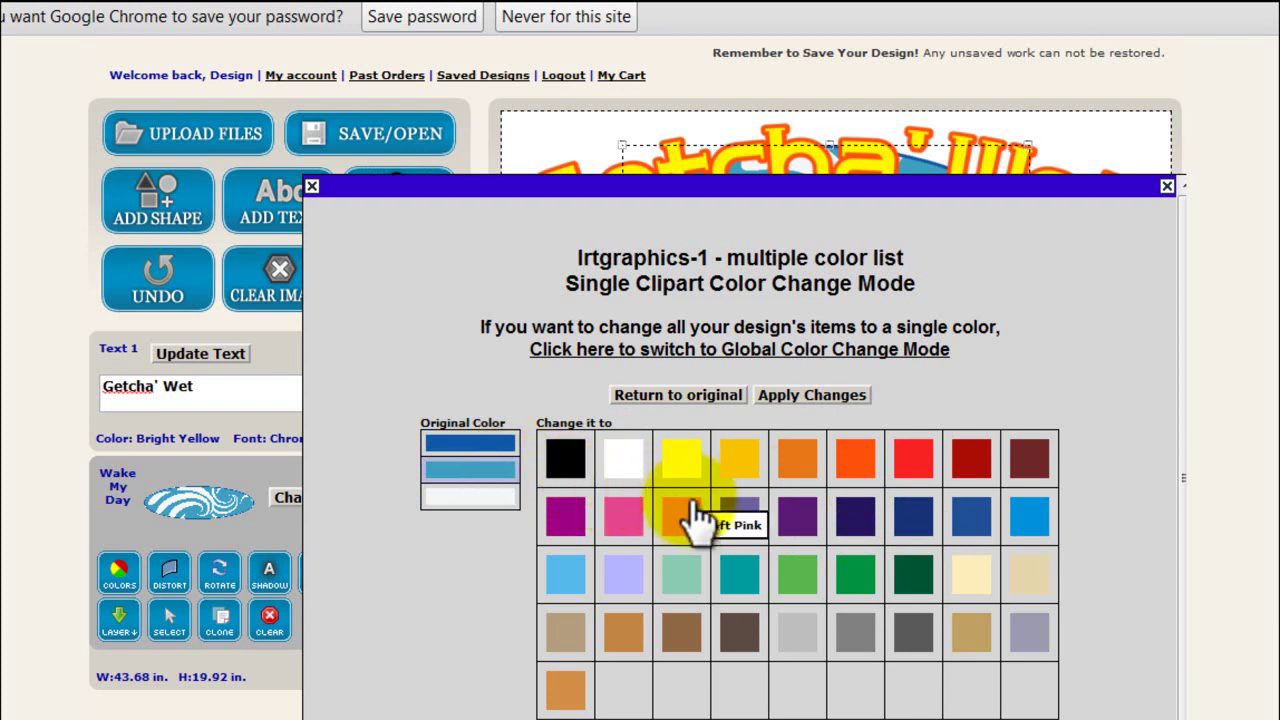
pyautogui.click(1014, 524)
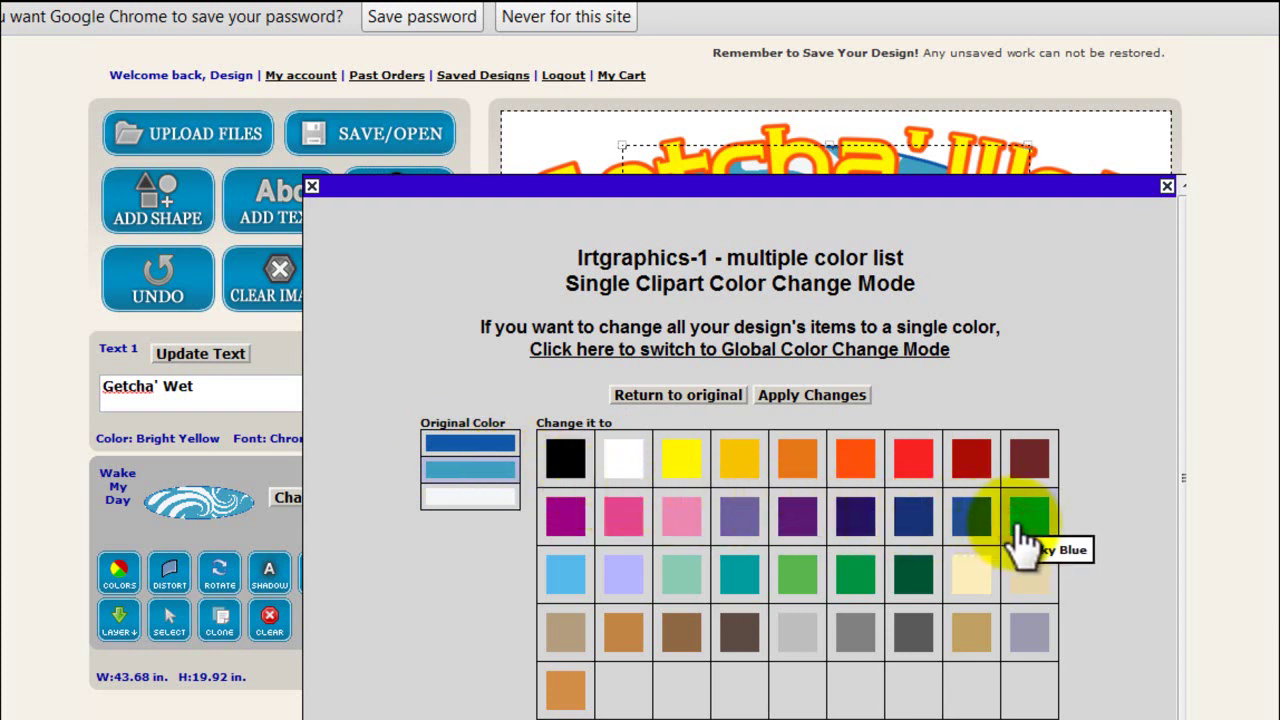
pyautogui.click(476, 497)
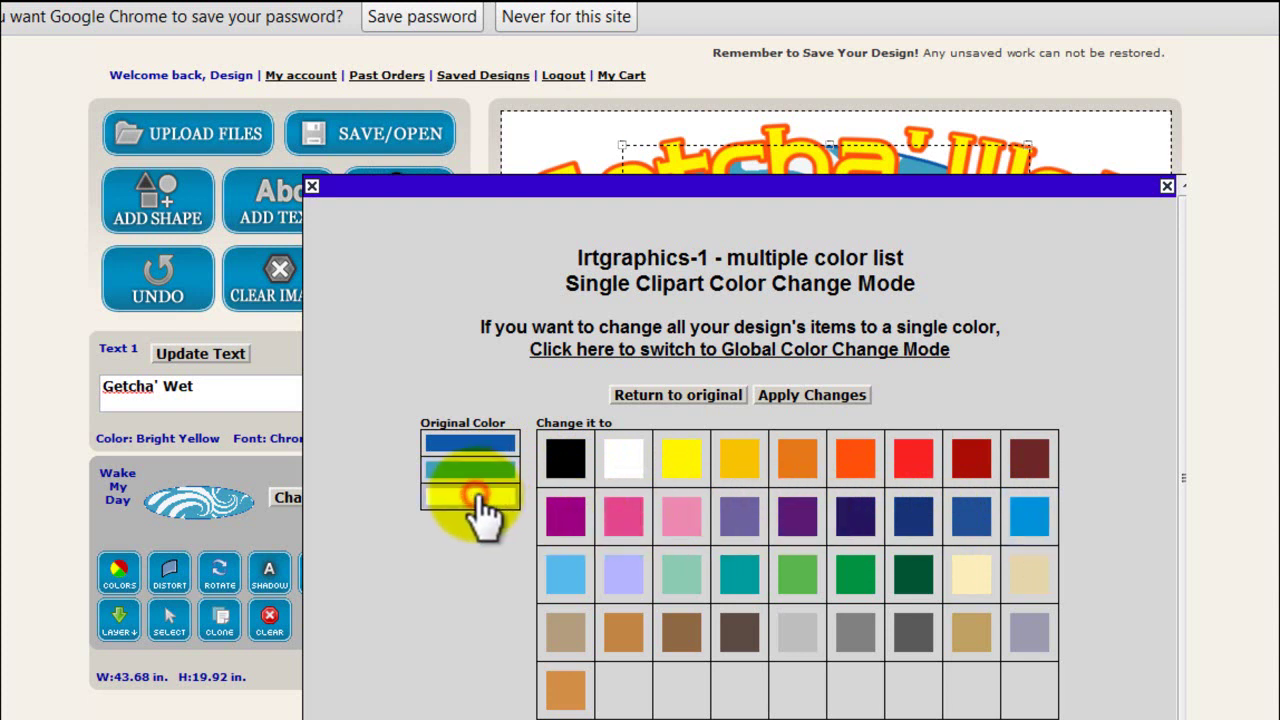
pyautogui.click(560, 570)
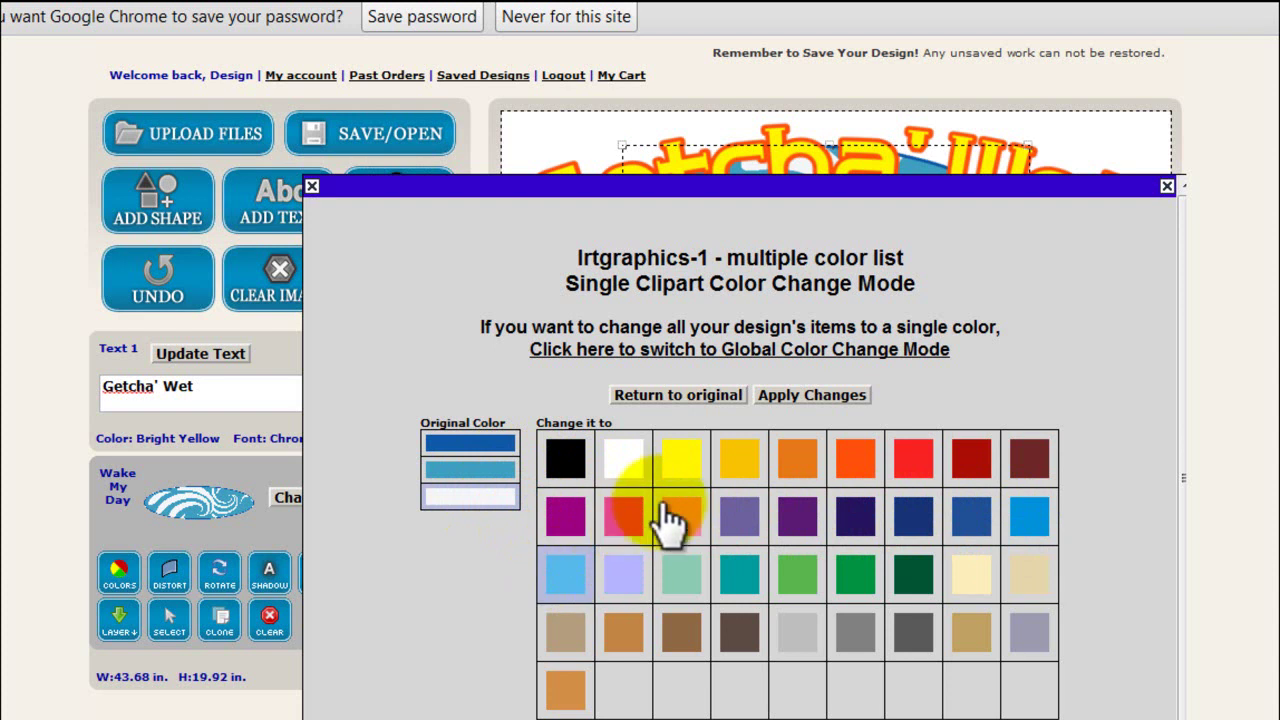
pyautogui.click(790, 396)
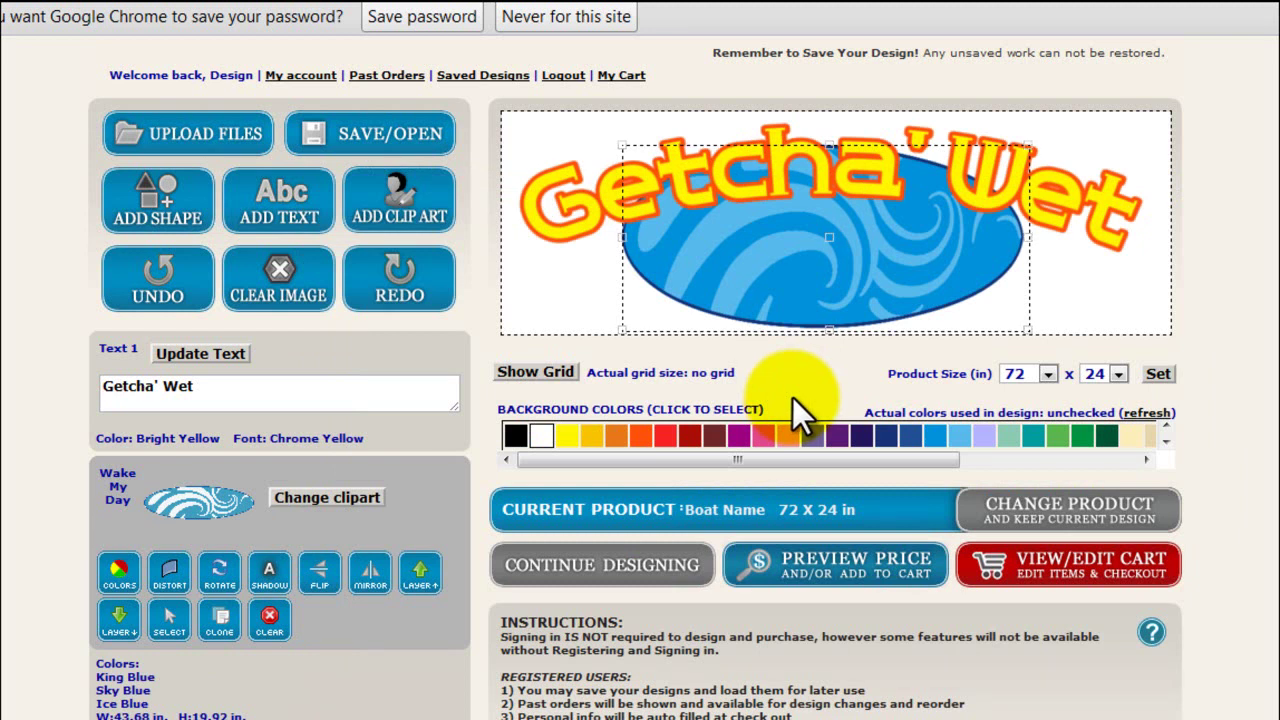
# Search the clip art for 'water skier' and add WaterSkier.eps from the boat category.
pyautogui.click(795, 305)
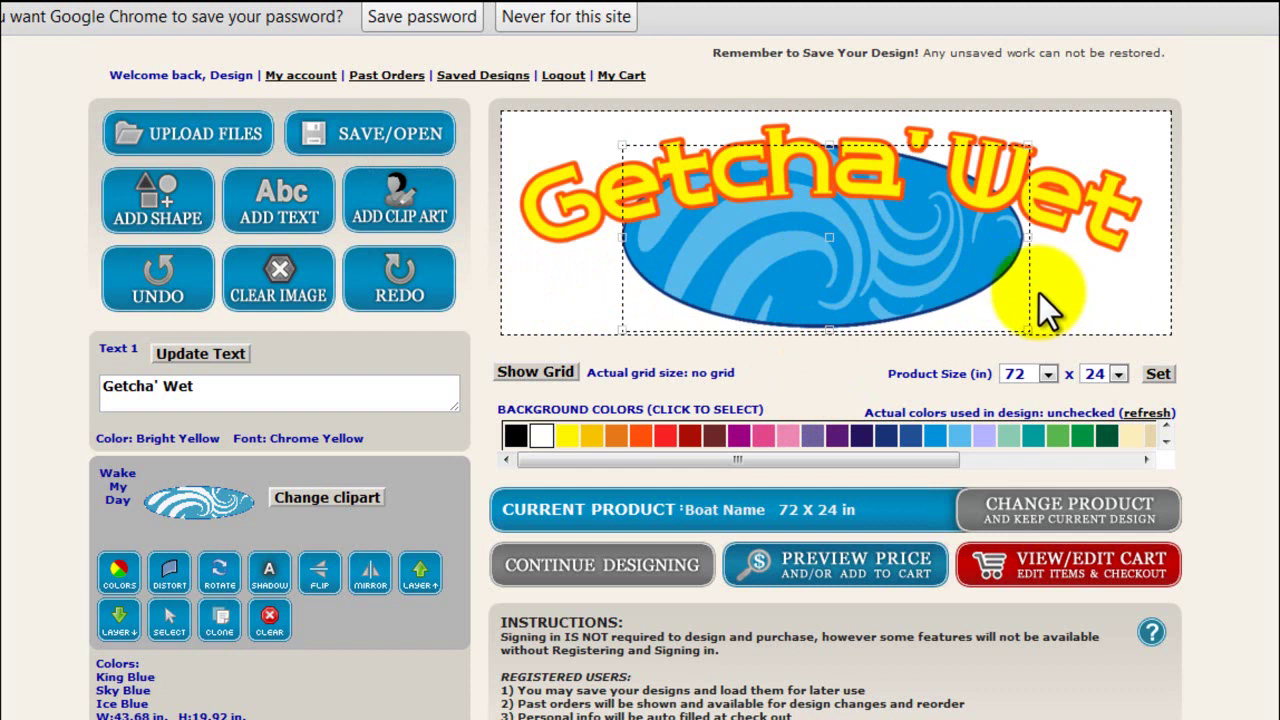
pyautogui.click(420, 220)
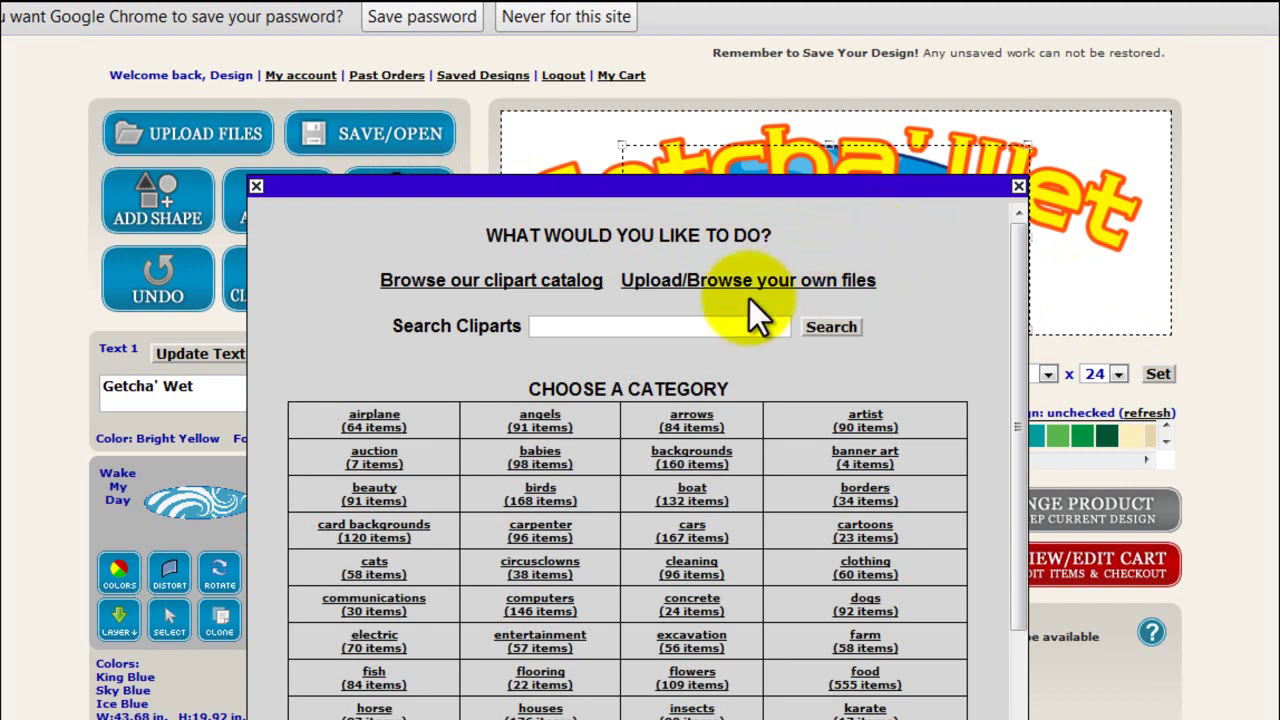
pyautogui.click(689, 330)
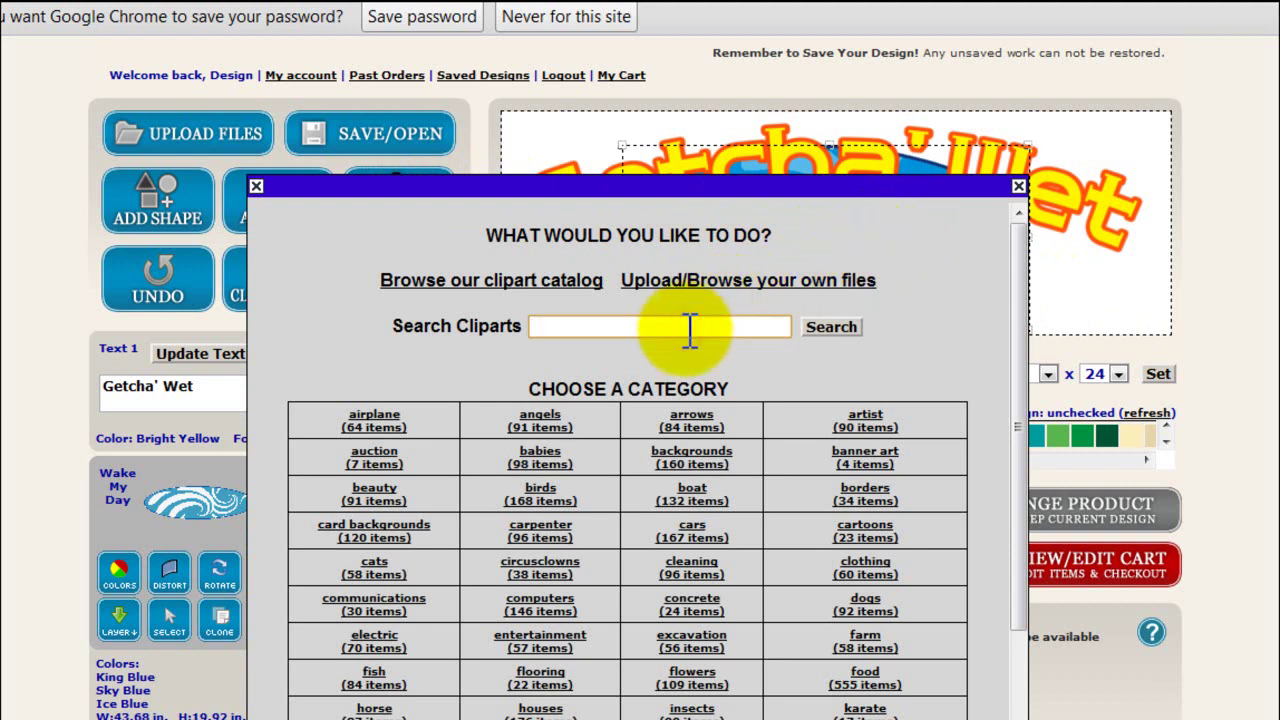
pyautogui.write('water skier')
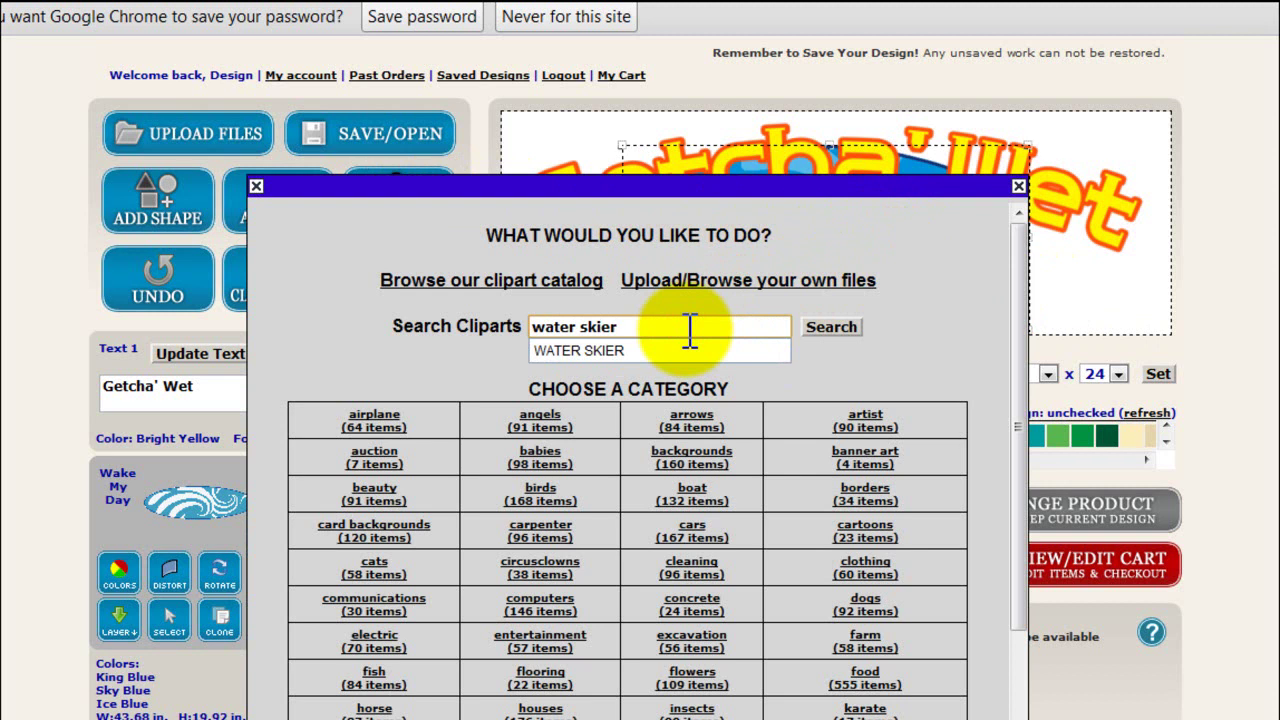
pyautogui.press('Escape')
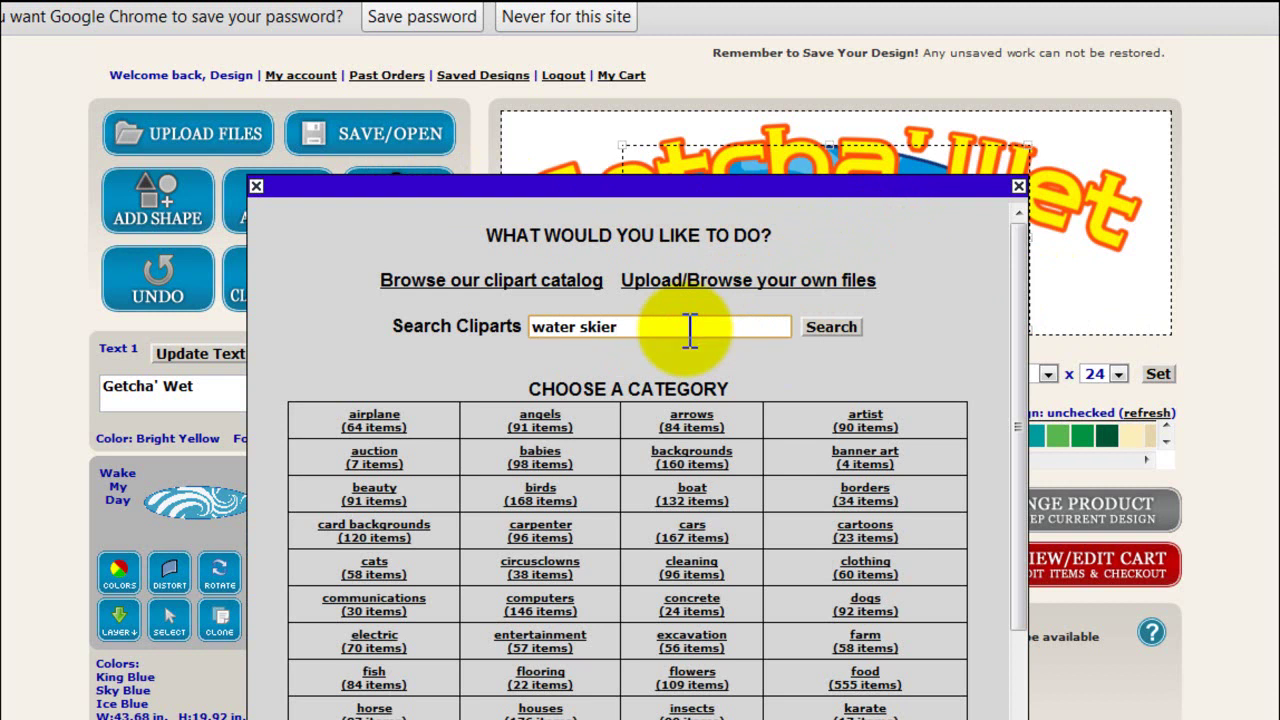
pyautogui.click(825, 326)
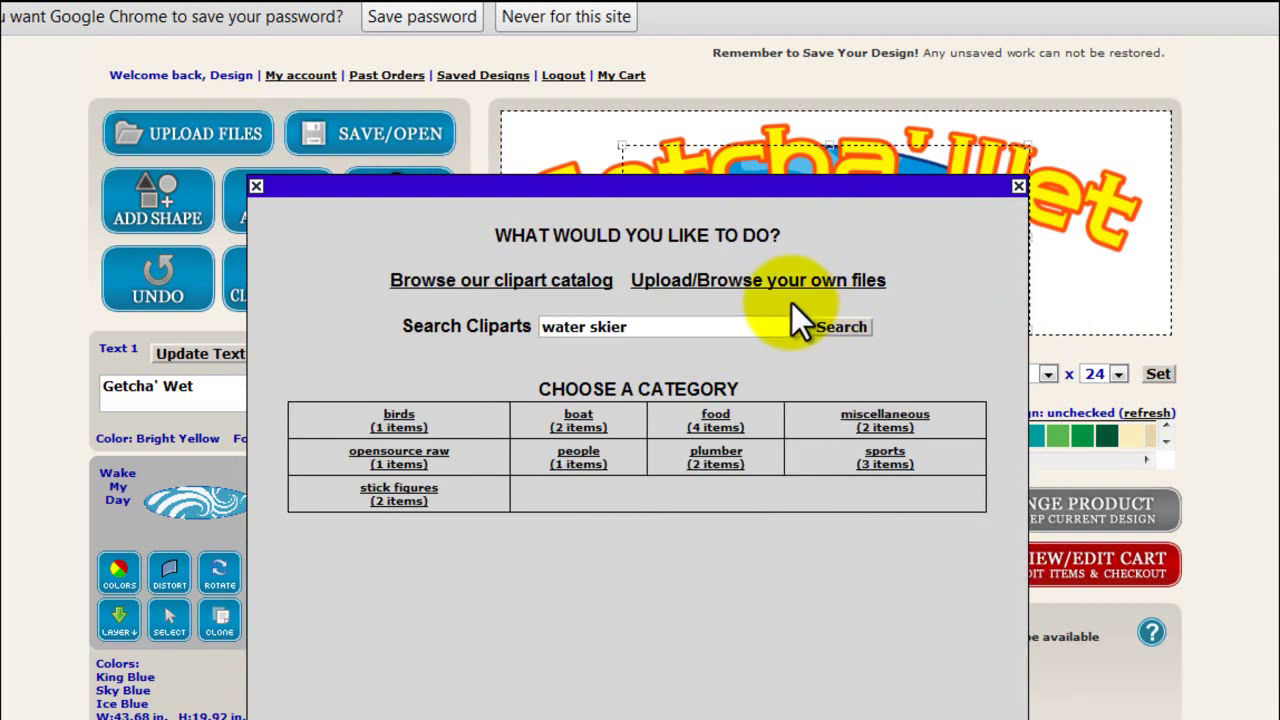
pyautogui.click(588, 415)
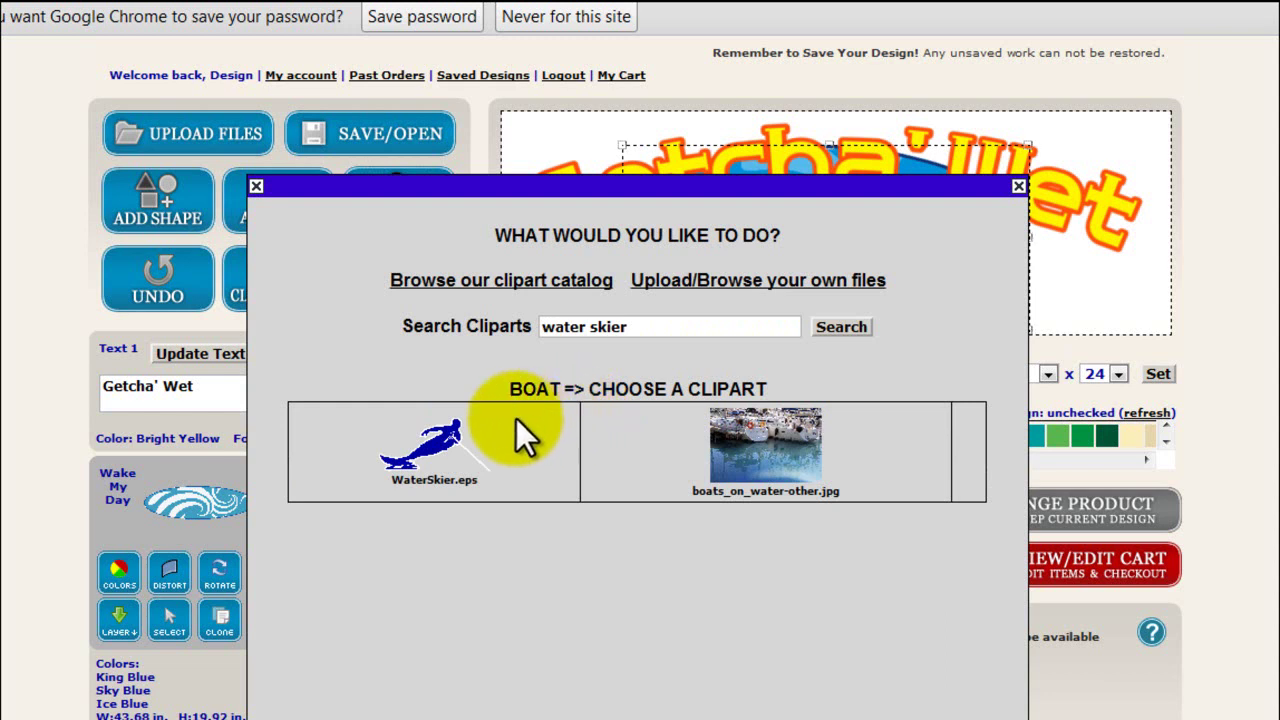
pyautogui.click(430, 455)
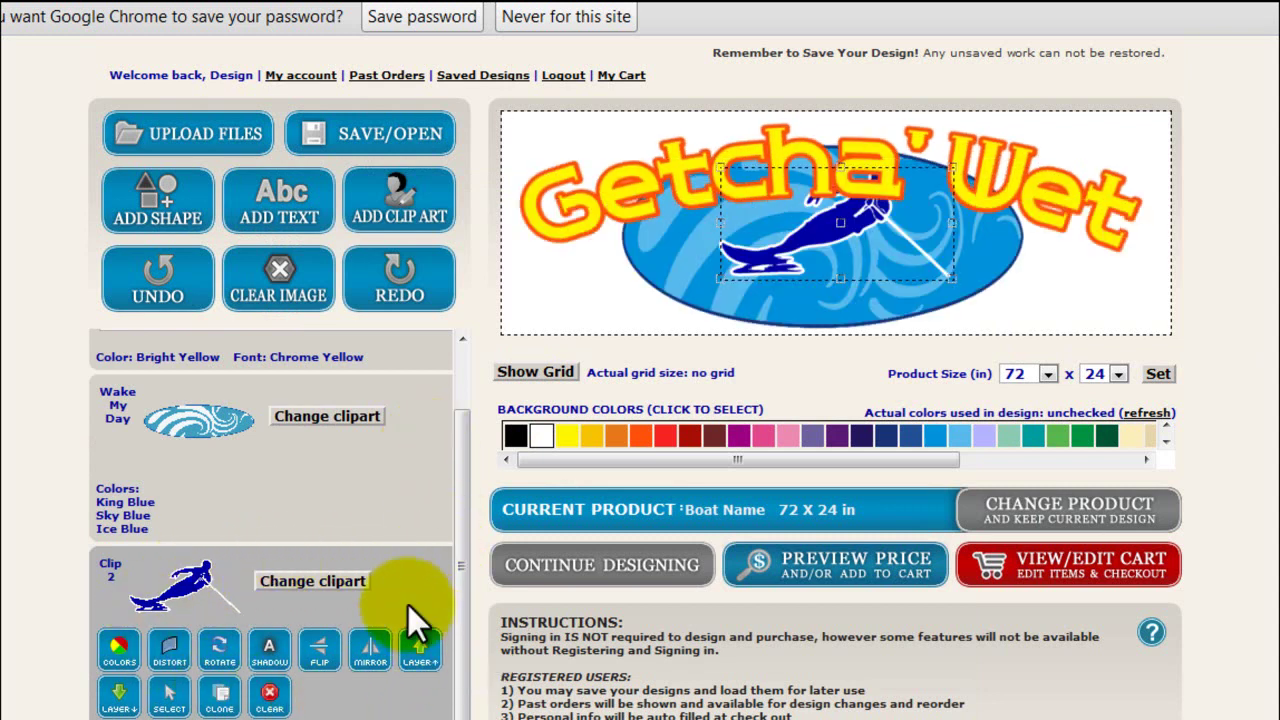
# Shift the wave oval and 'Getcha' Wet' text into place, then select the water-skier clip art.
pyautogui.moveTo(465, 579); pyautogui.dragTo(466, 504)
pyautogui.click(278, 547)
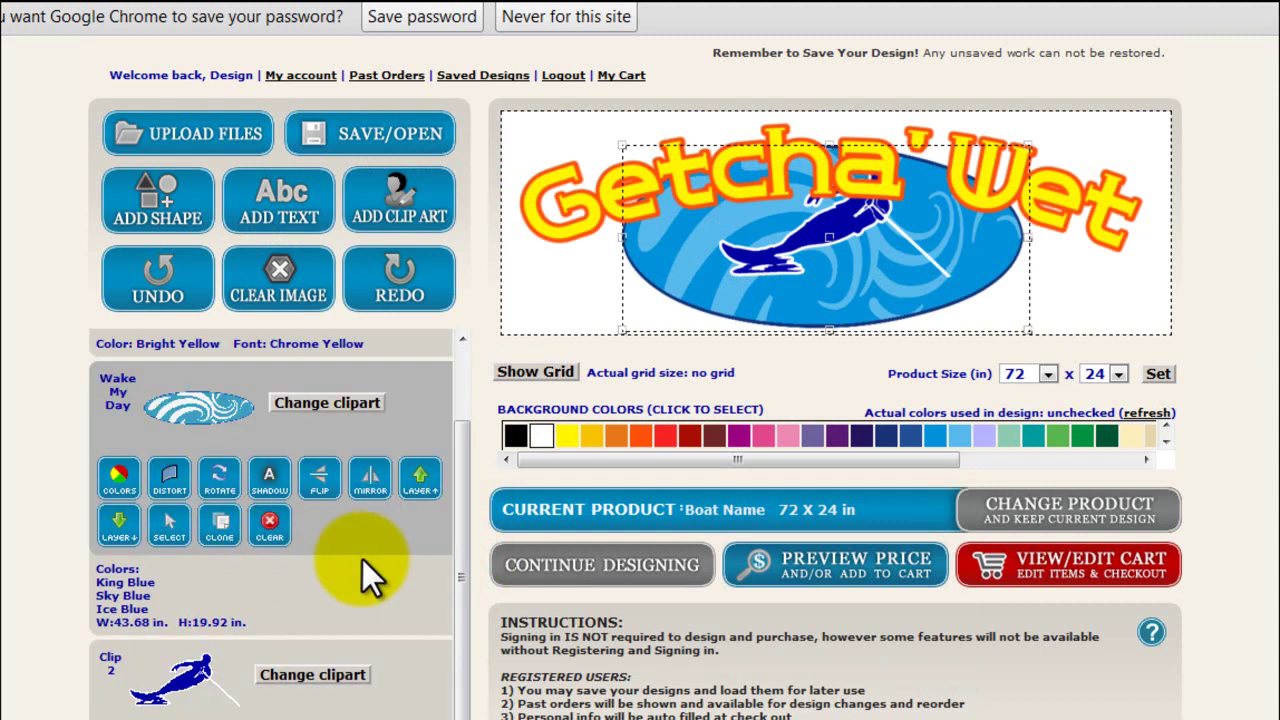
pyautogui.moveTo(468, 447); pyautogui.dragTo(468, 376)
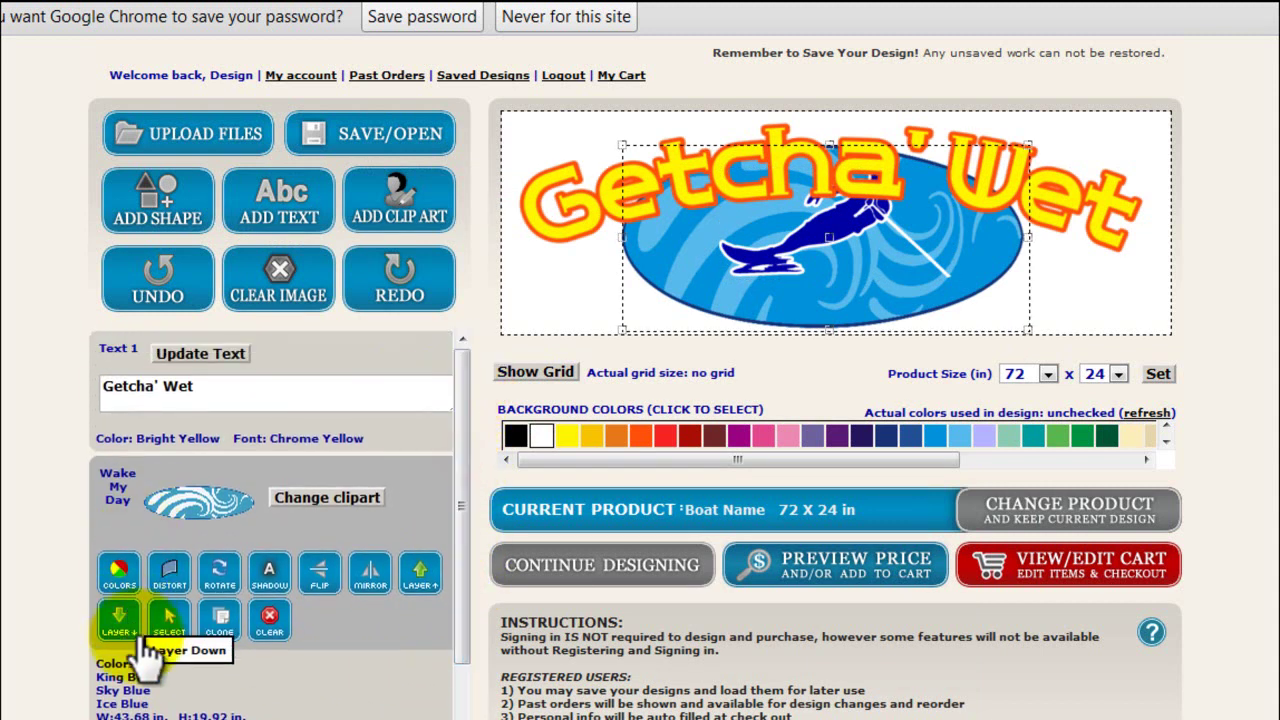
pyautogui.click(366, 352)
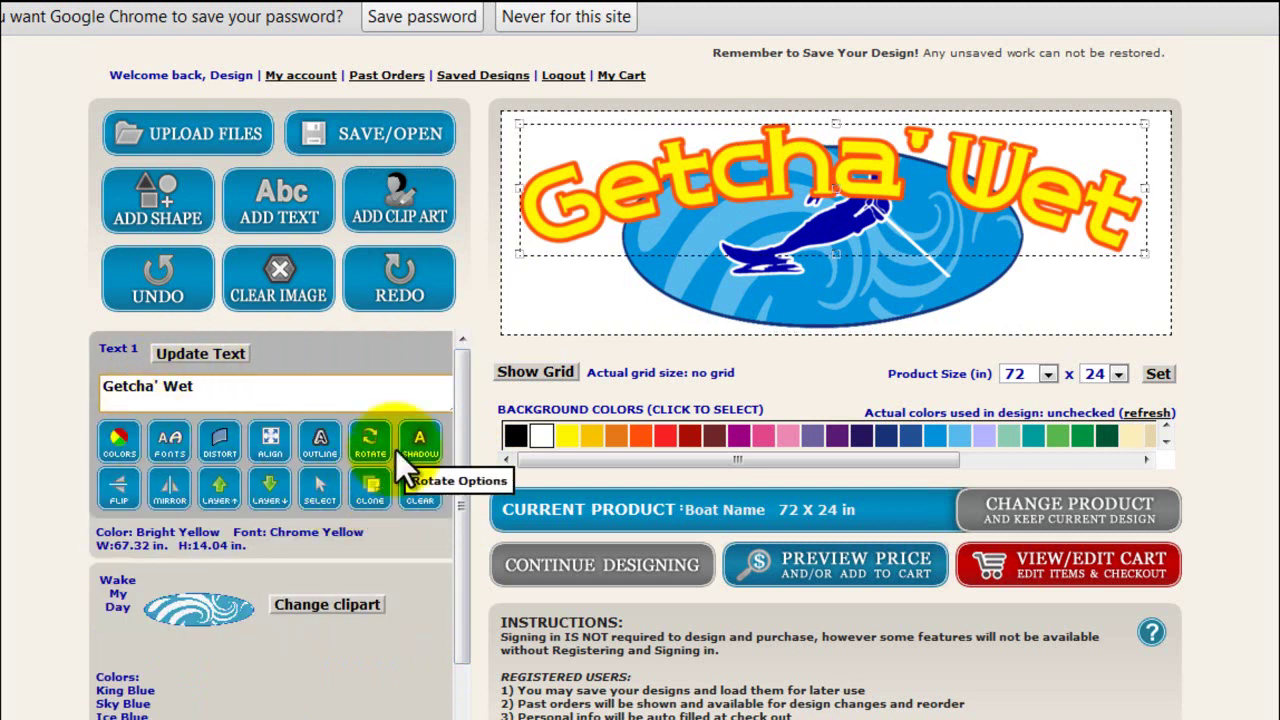
pyautogui.moveTo(452, 400); pyautogui.dragTo(462, 509)
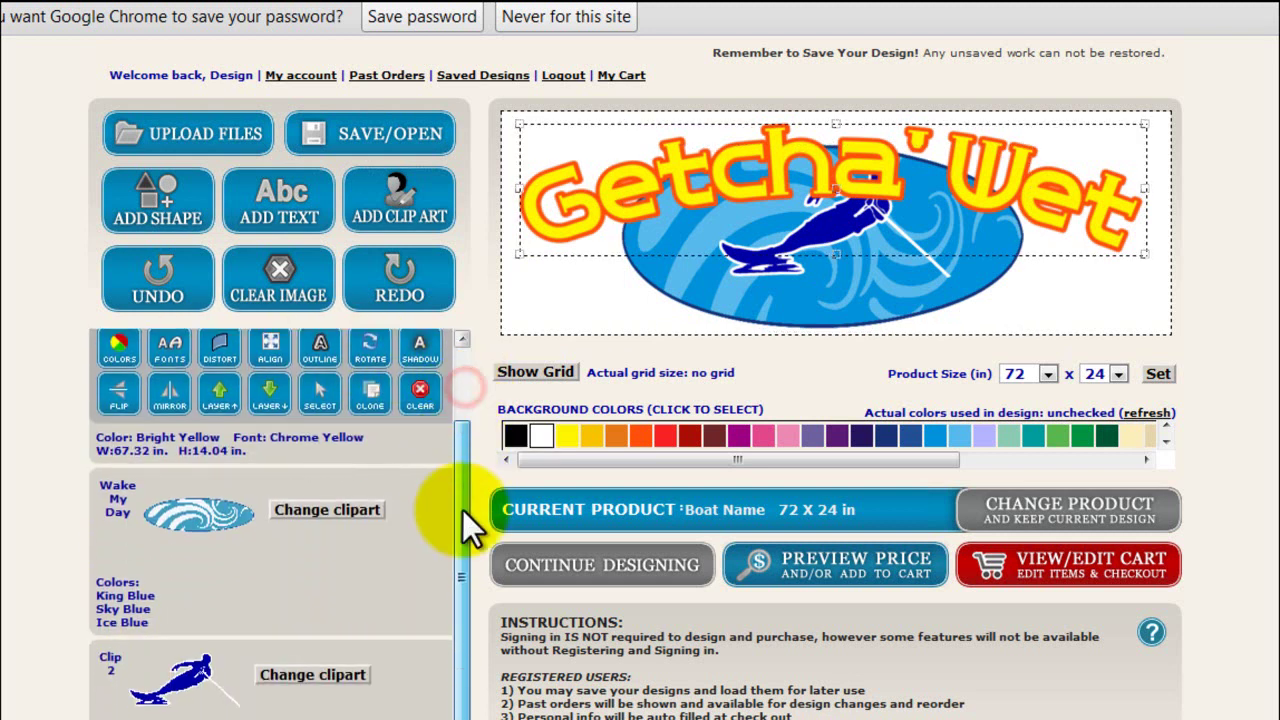
pyautogui.click(425, 668)
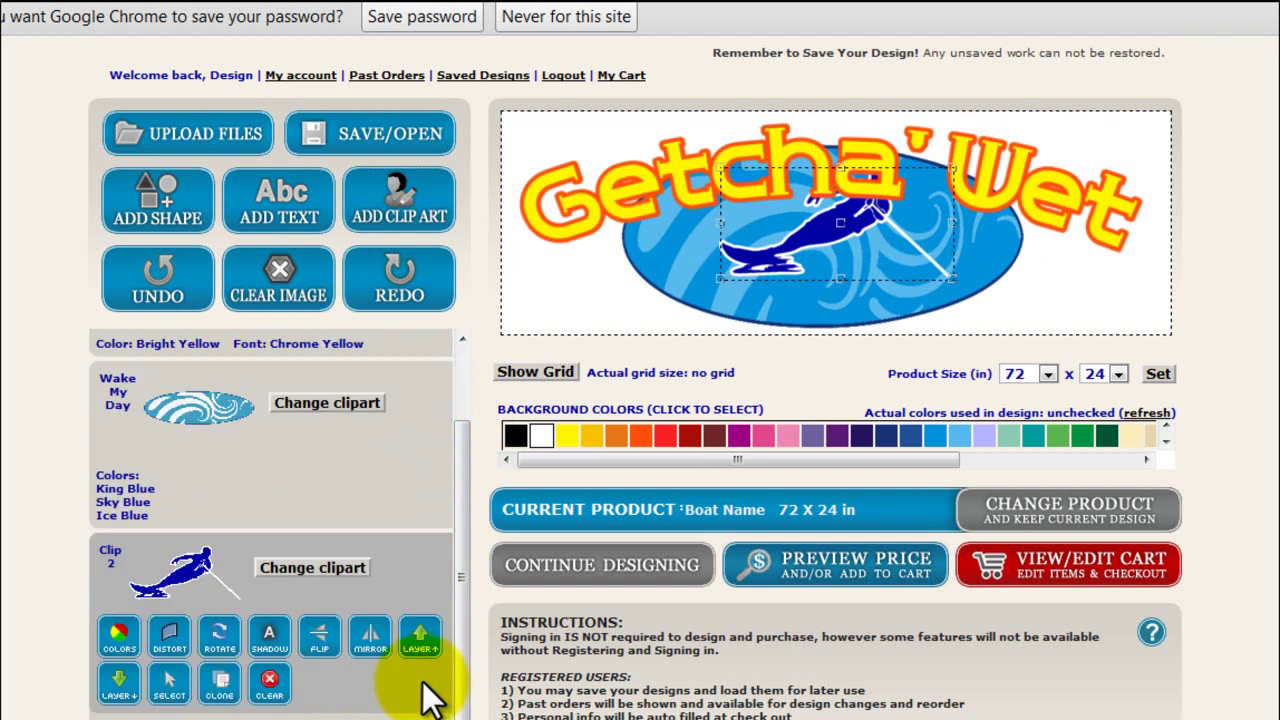
pyautogui.click(648, 270)
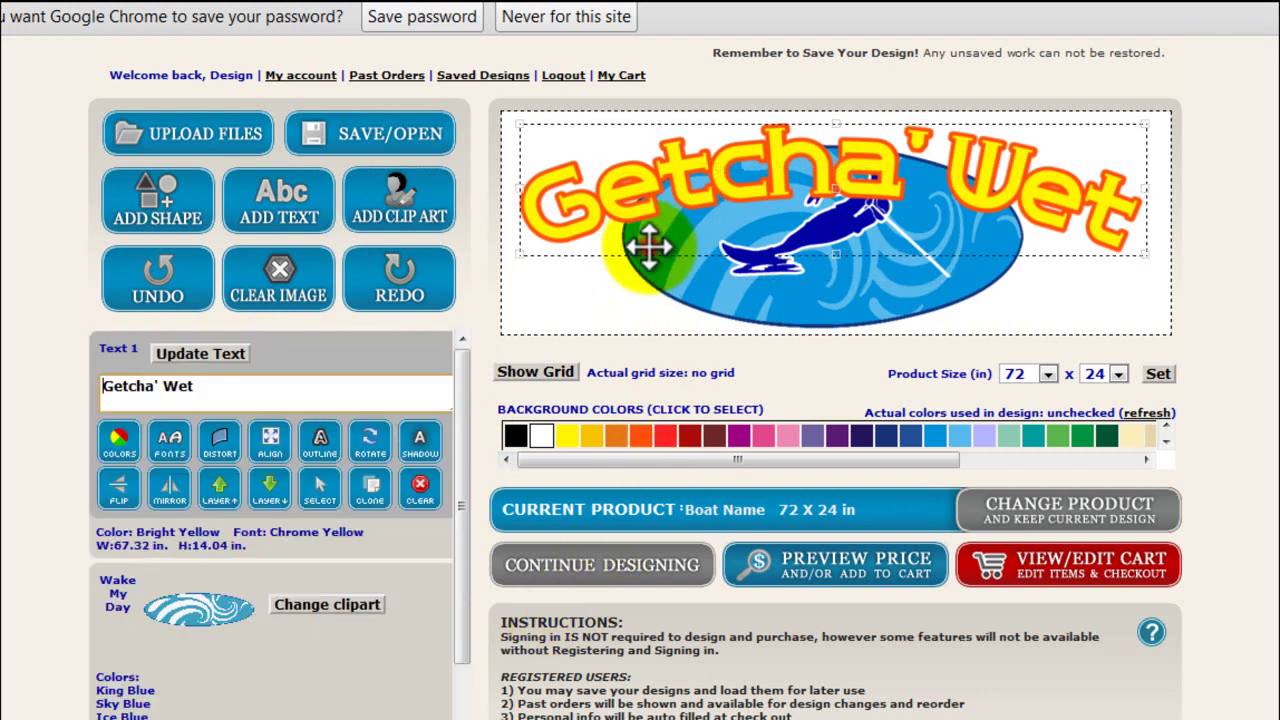
pyautogui.click(768, 255)
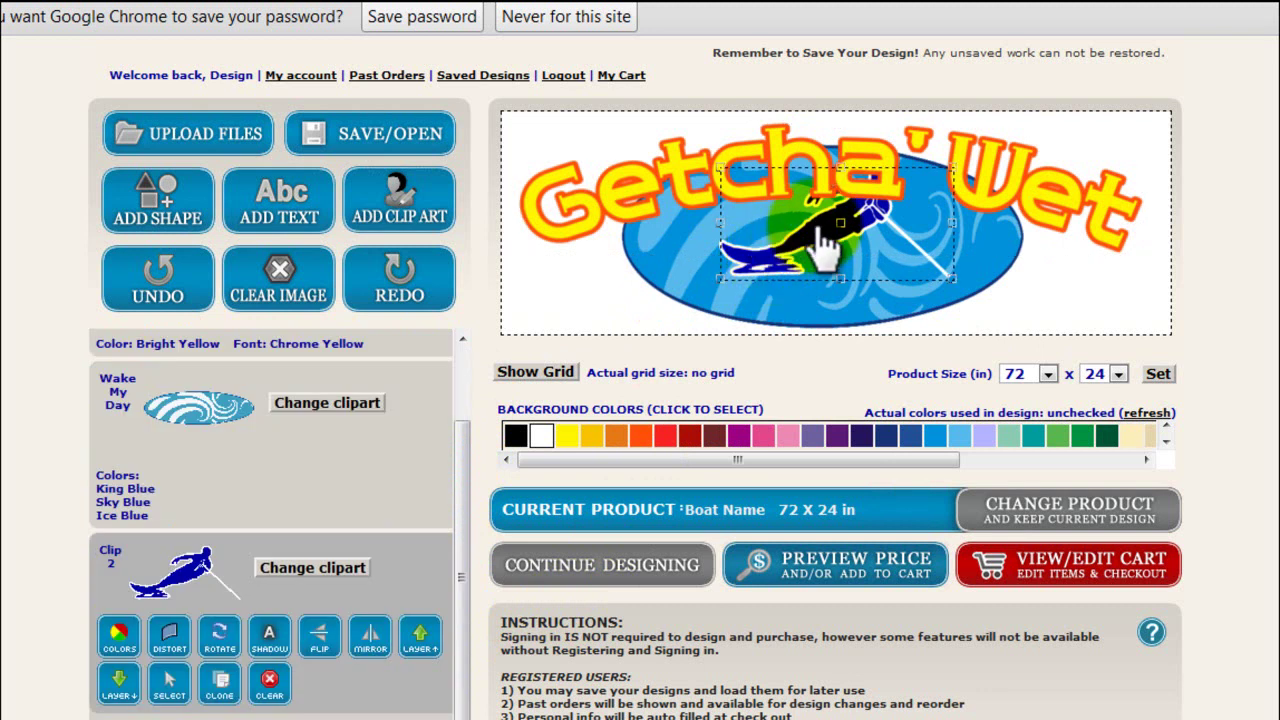
# Move the skier lower in the oval, enlarge it, and bring it above the text layer.
pyautogui.moveTo(751, 254); pyautogui.dragTo(757, 300)
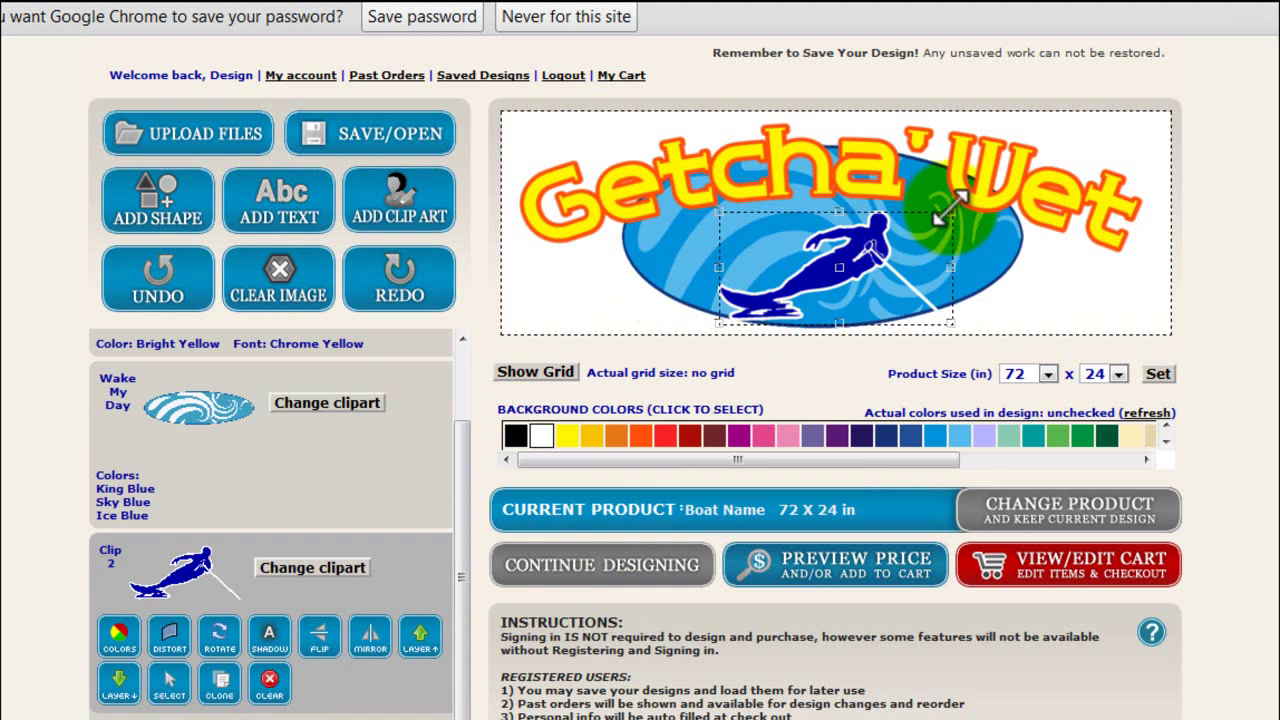
pyautogui.moveTo(950, 212); pyautogui.dragTo(1022, 178)
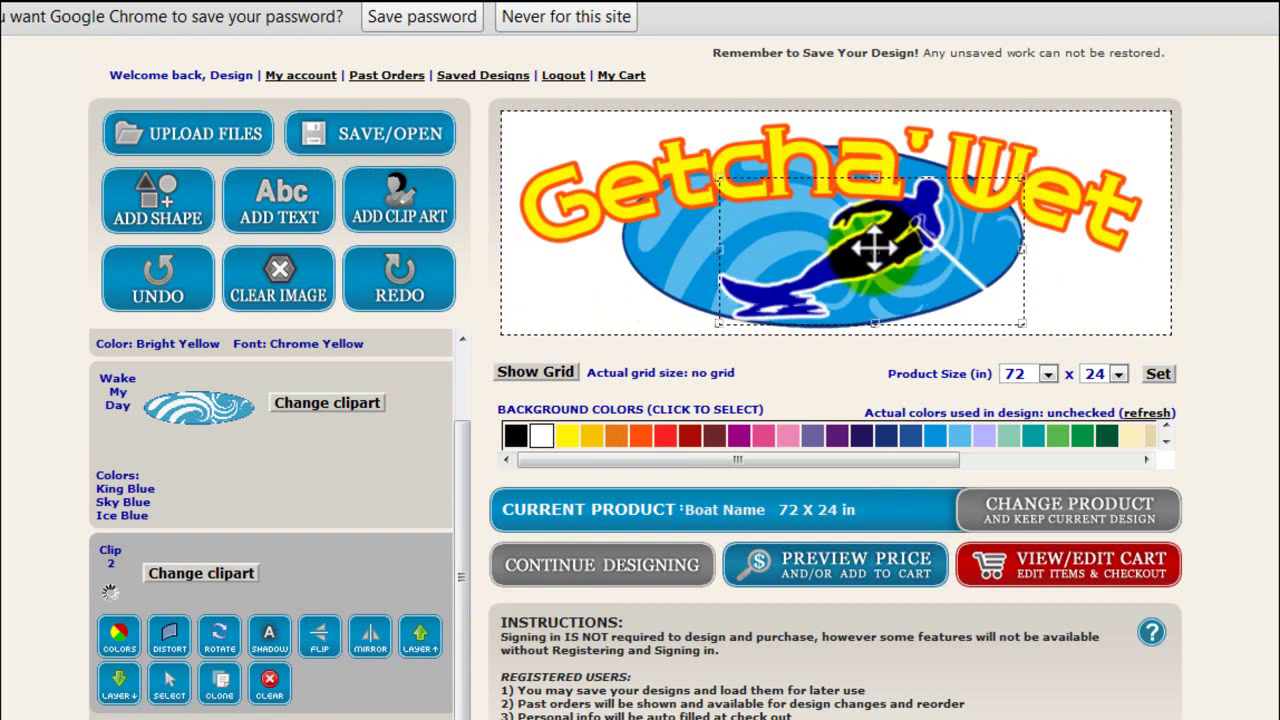
pyautogui.click(907, 242)
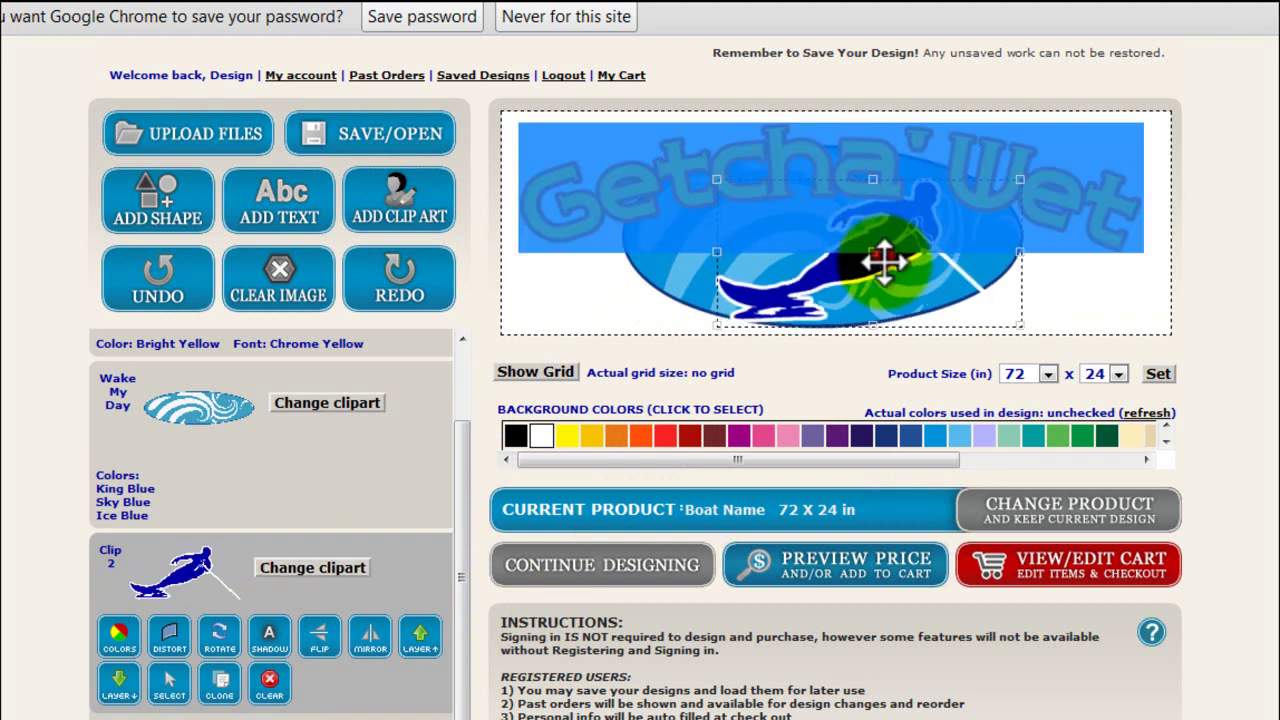
pyautogui.moveTo(920, 277); pyautogui.dragTo(866, 260)
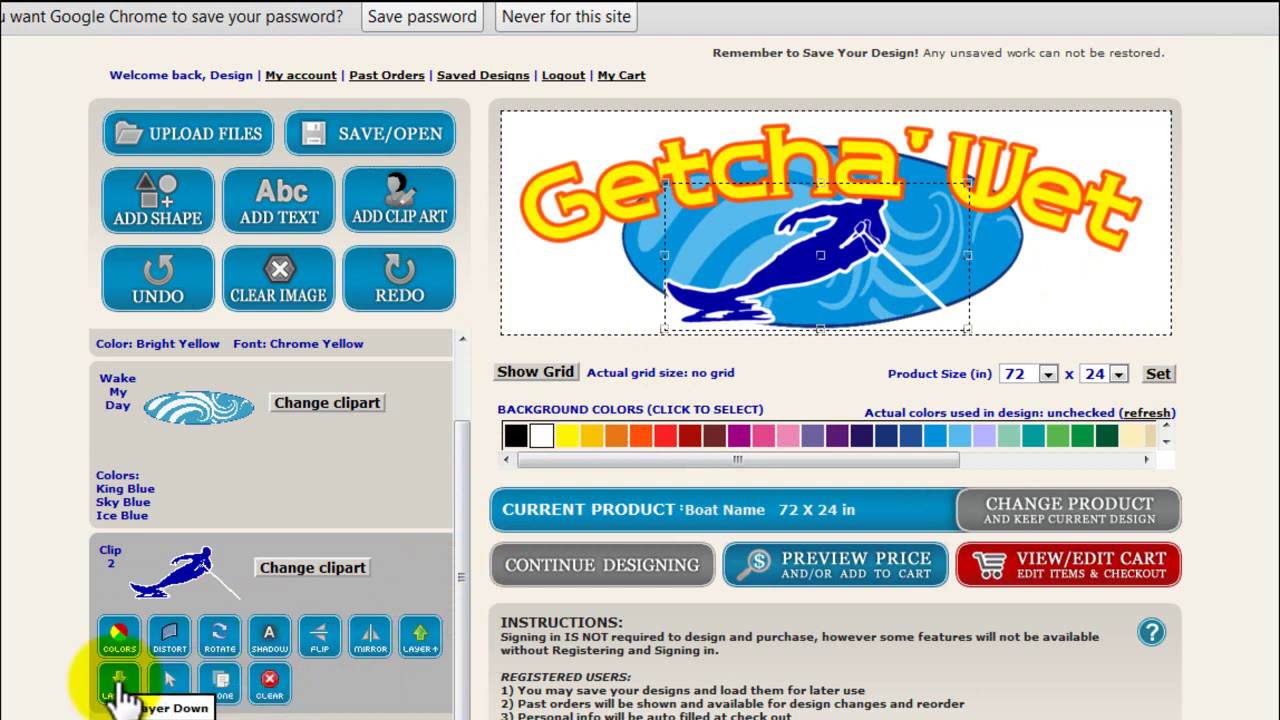
pyautogui.click(425, 632)
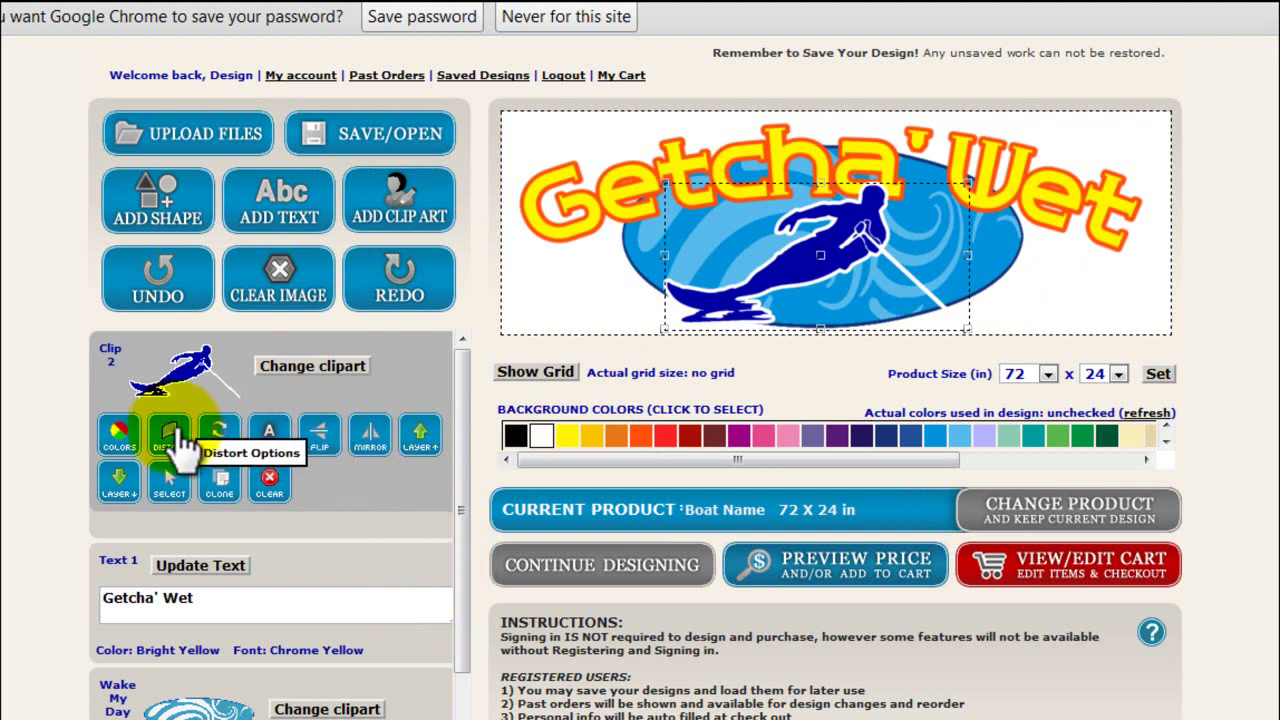
# Change the skier silhouette's original colour to King Blue and apply it.
pyautogui.click(119, 440)
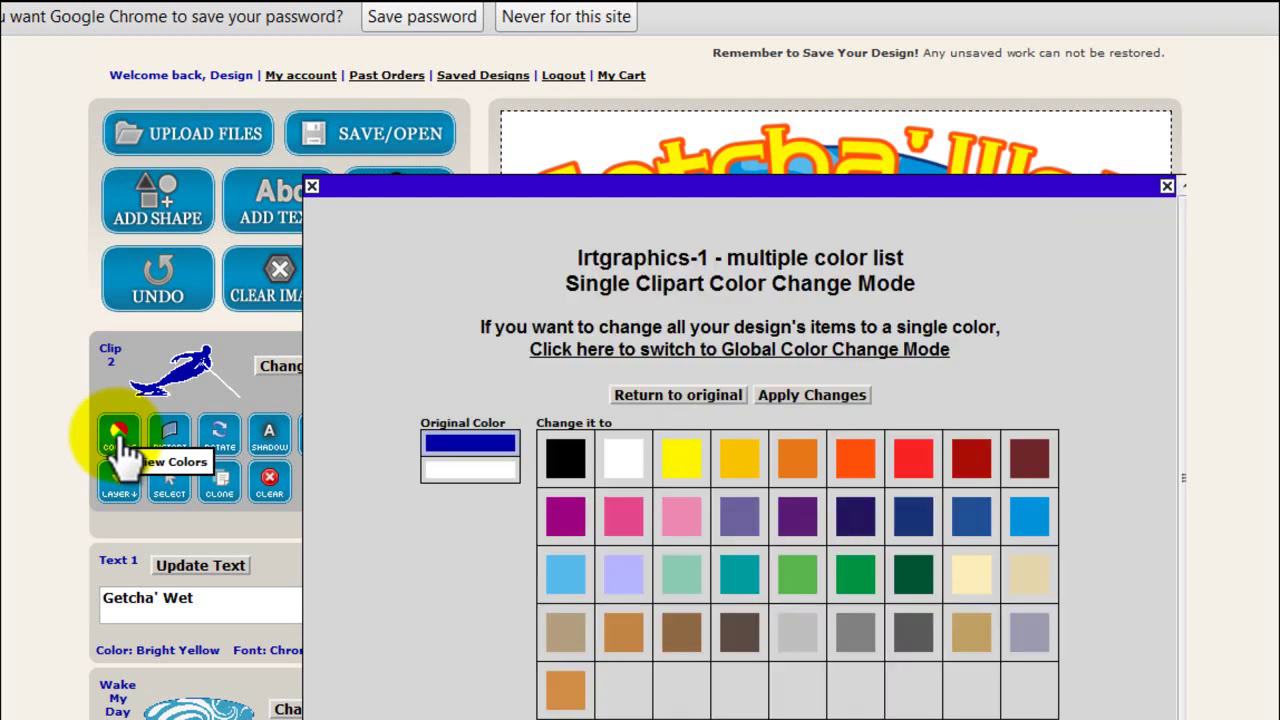
pyautogui.click(470, 445)
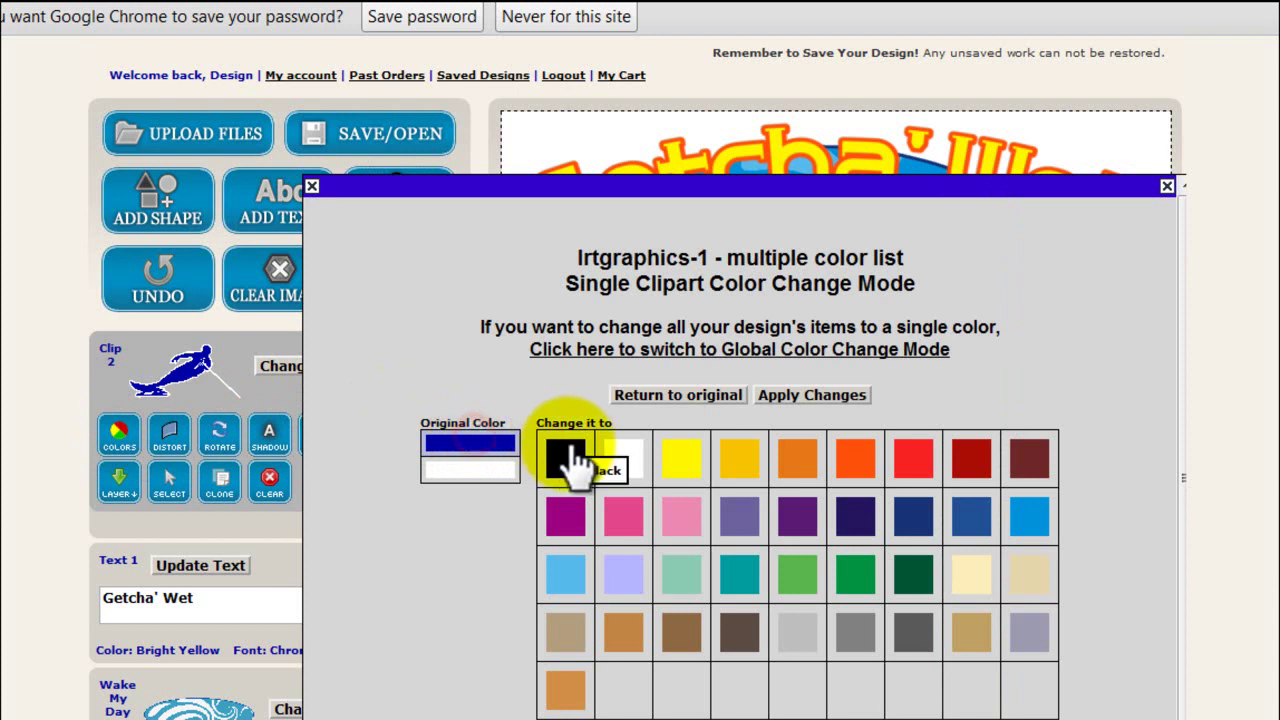
pyautogui.click(910, 518)
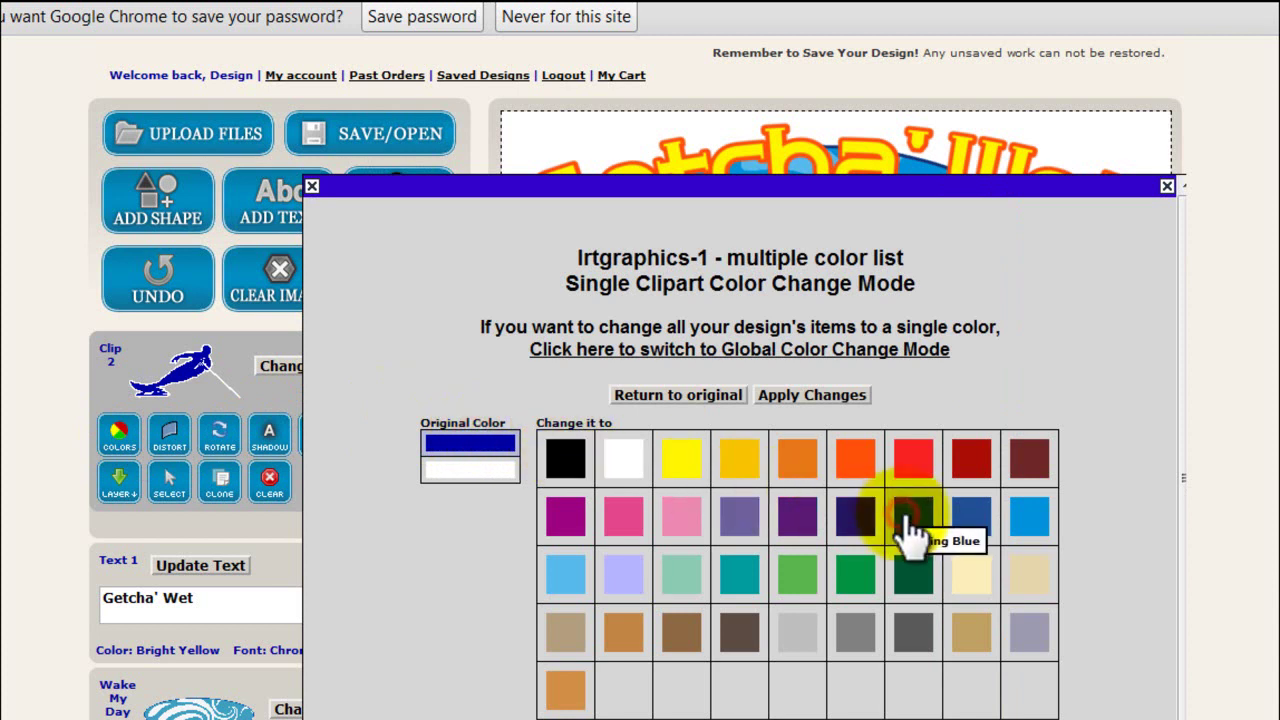
pyautogui.click(805, 393)
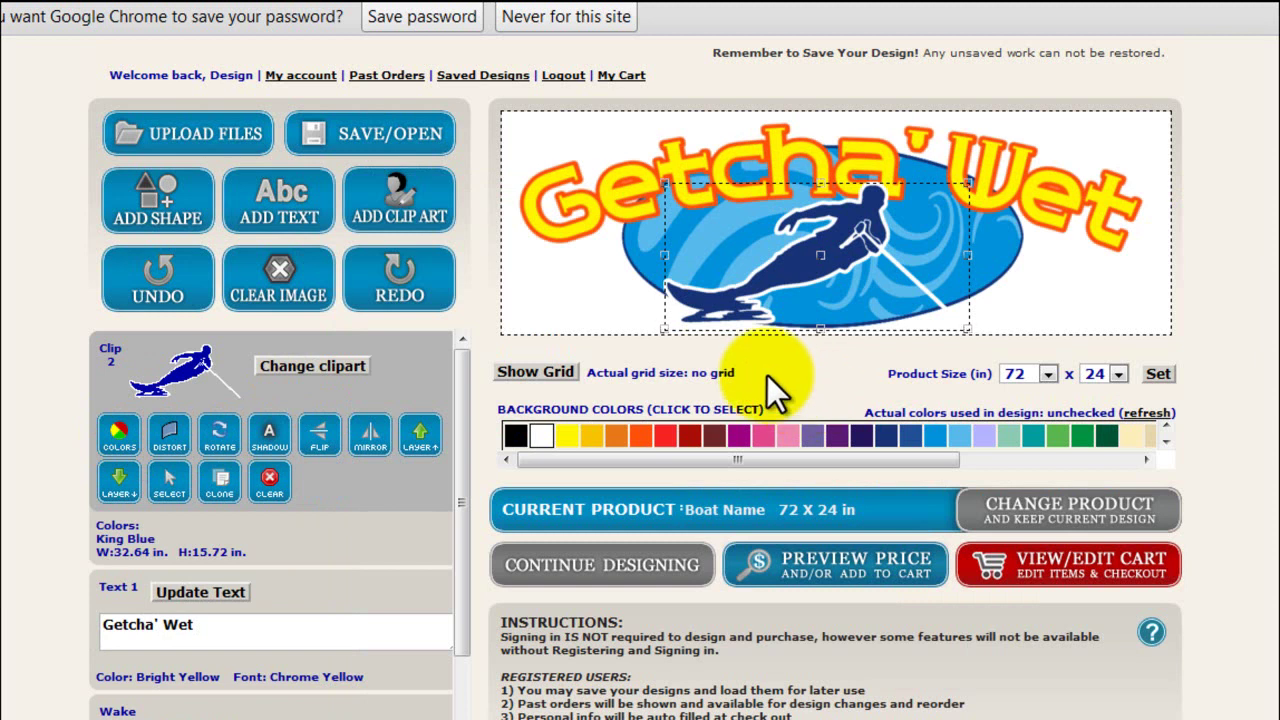
# Save the current sign as a new design and close the My Designs list.
pyautogui.click(363, 148)
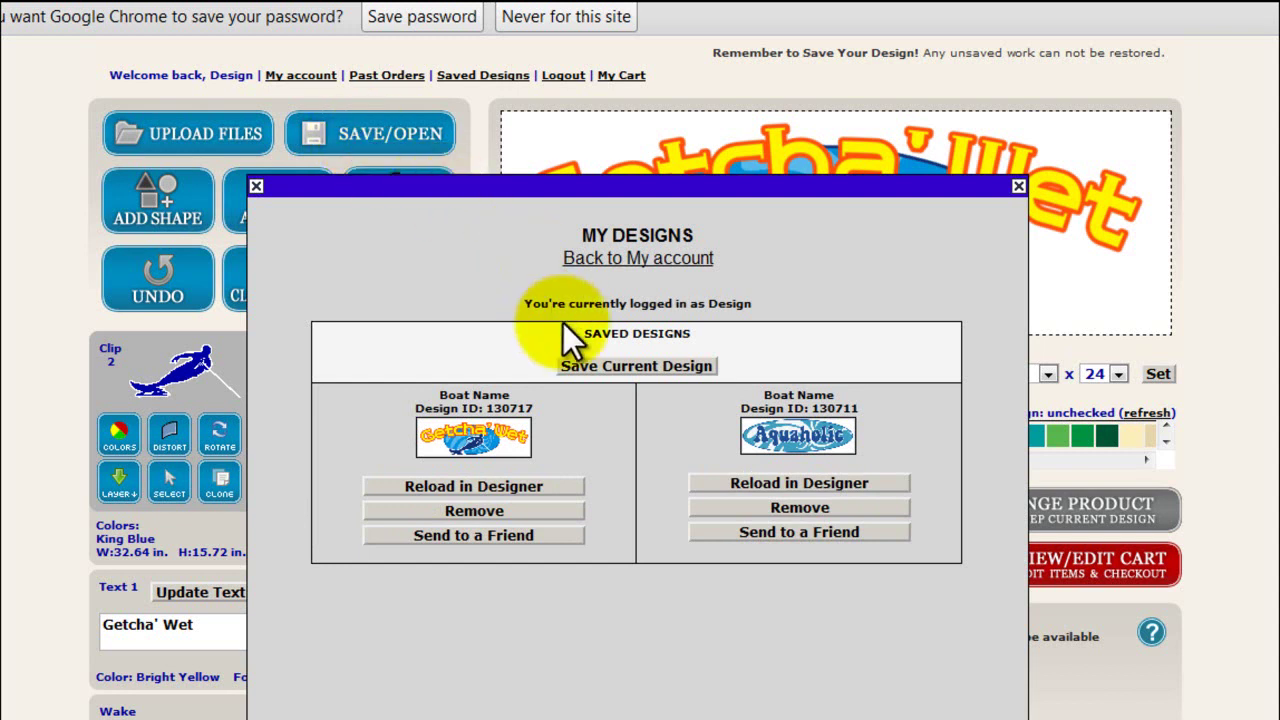
pyautogui.click(577, 369)
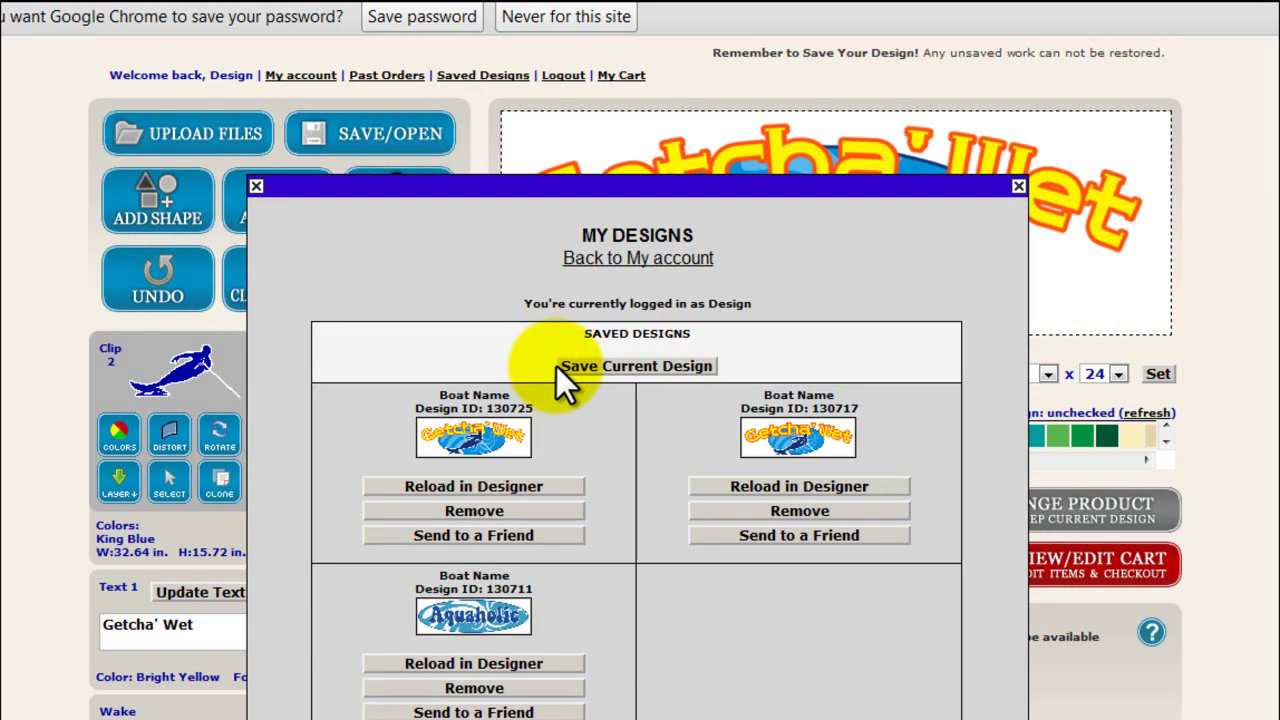
pyautogui.click(1018, 187)
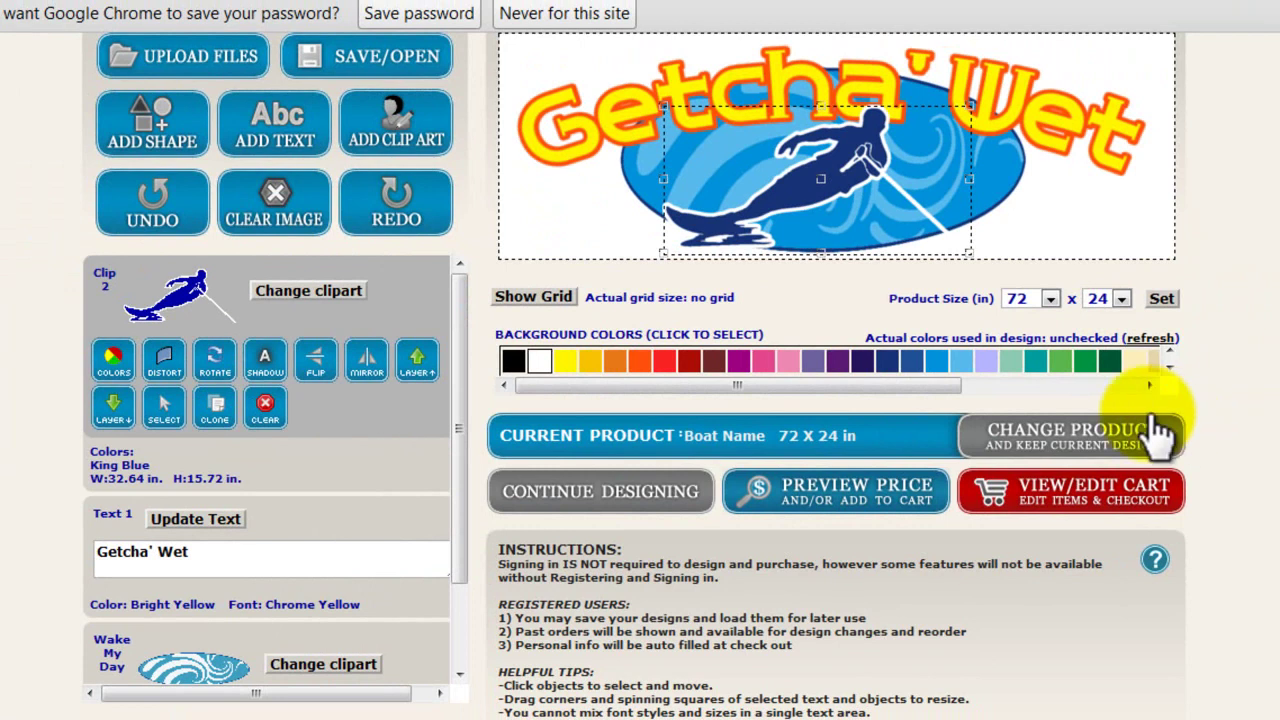
# Preview the price, set the quantity to 2 and add the signs to the cart ($433.50).
pyautogui.click(845, 503)
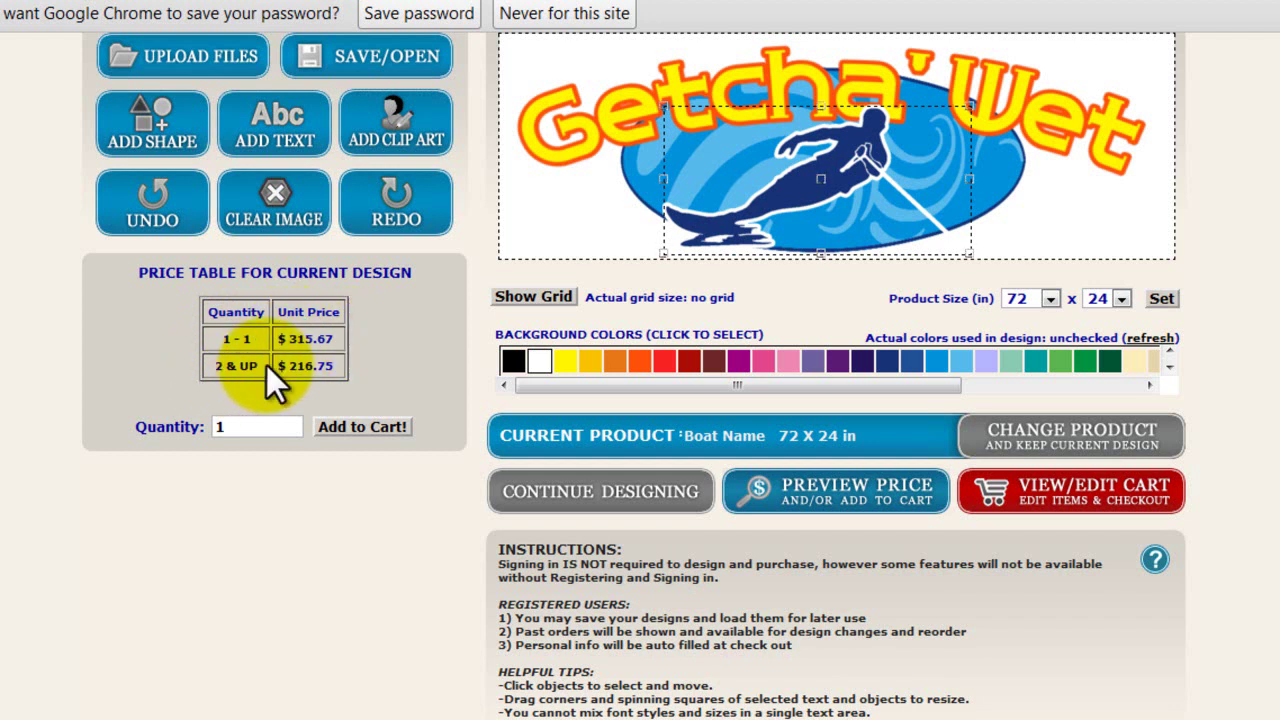
pyautogui.click(252, 424)
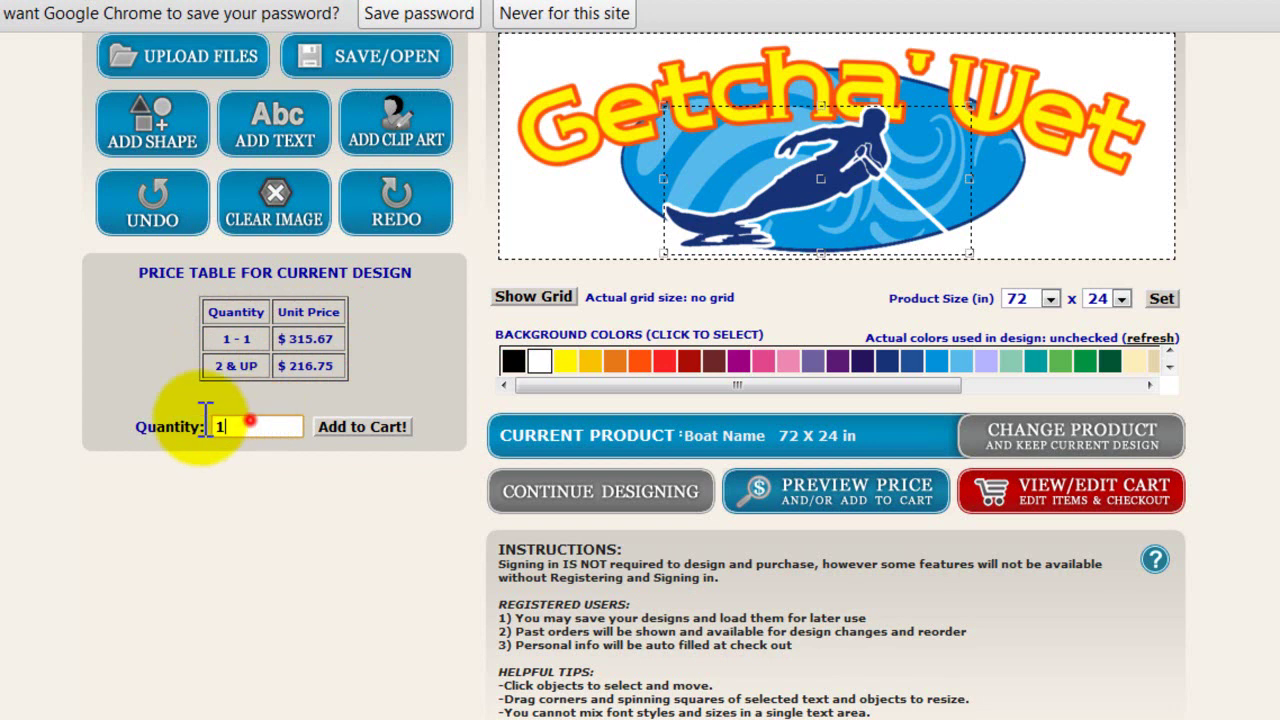
pyautogui.press('BackSpace')
pyautogui.write('2')
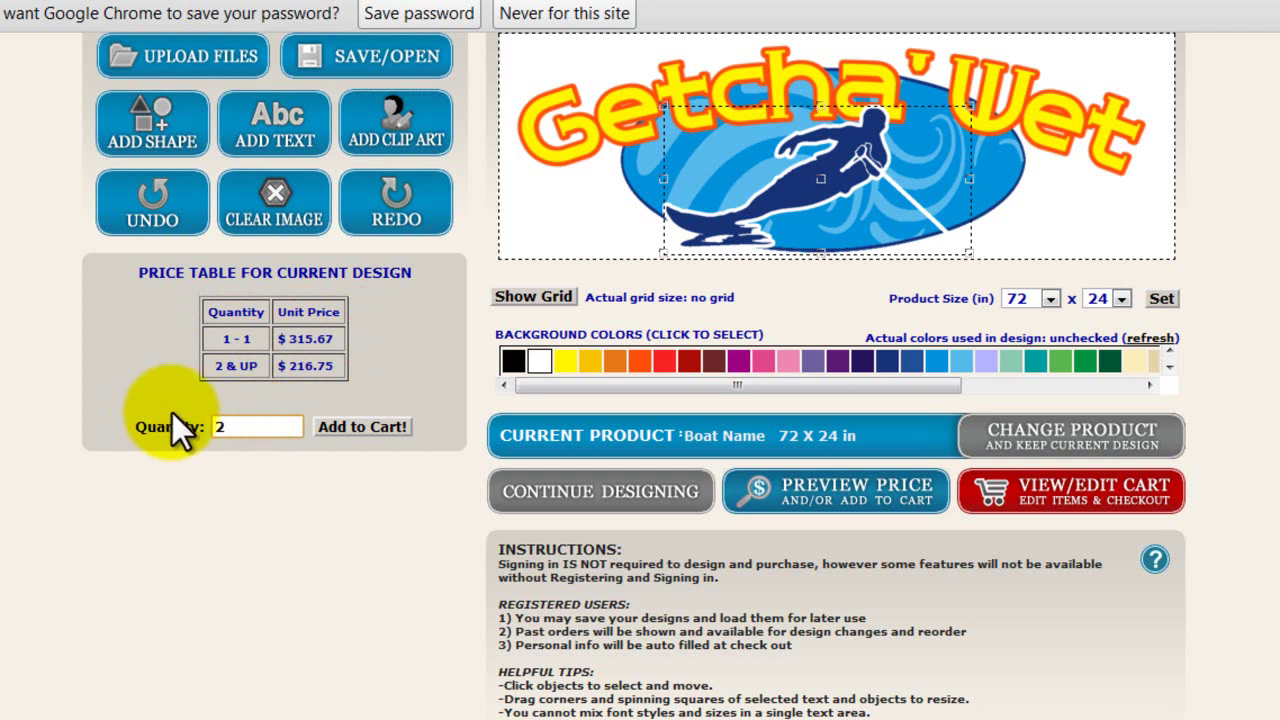
pyautogui.click(351, 427)
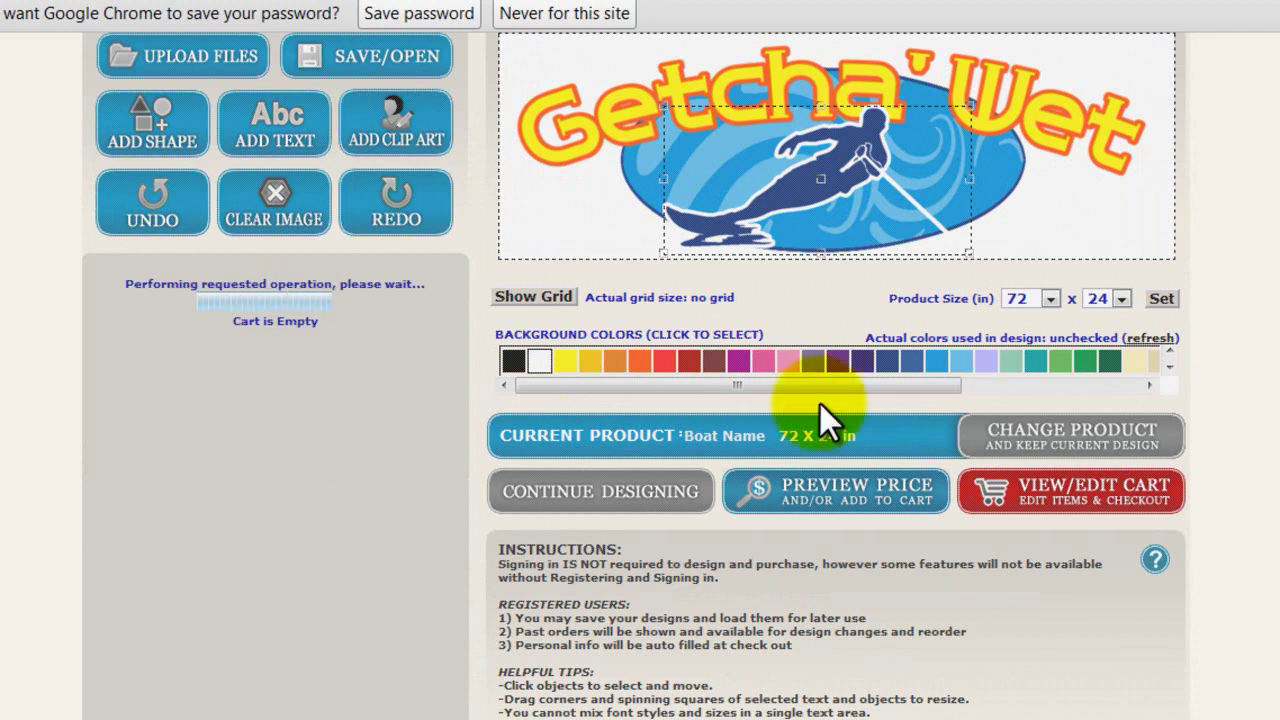
pyautogui.scroll(-2, 820, 405)
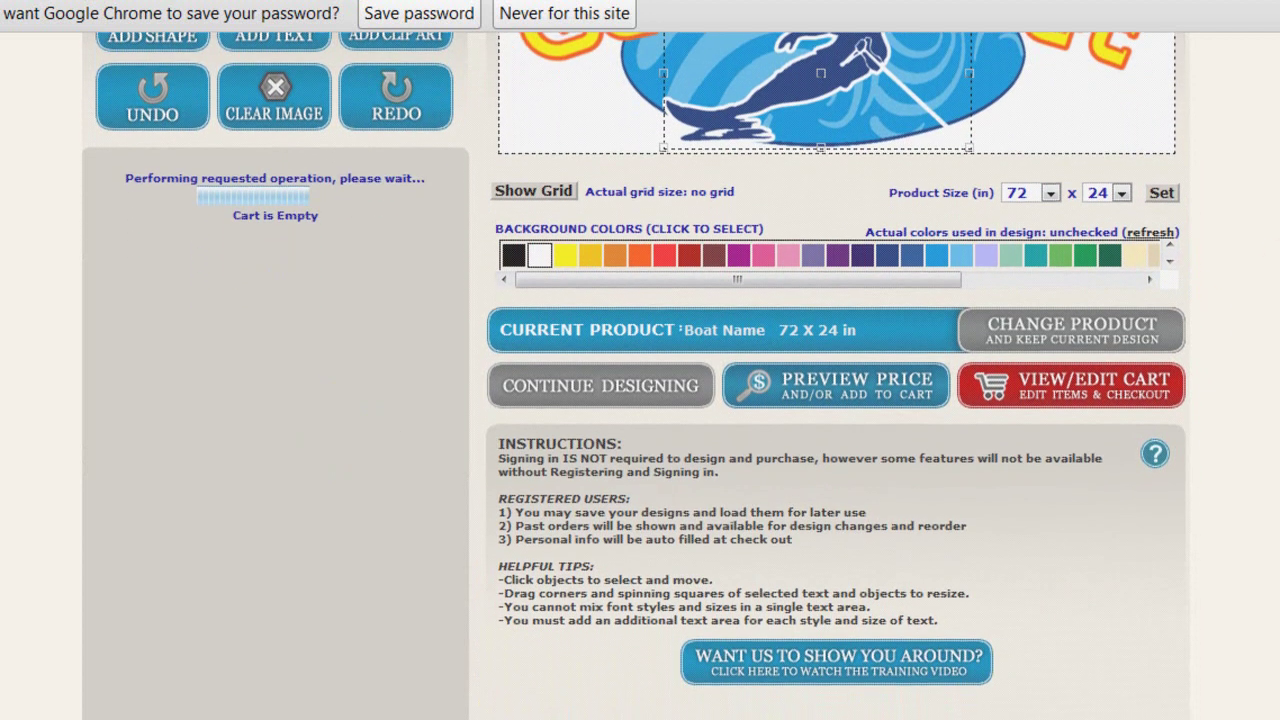
pyautogui.scroll(-1, 820, 405)
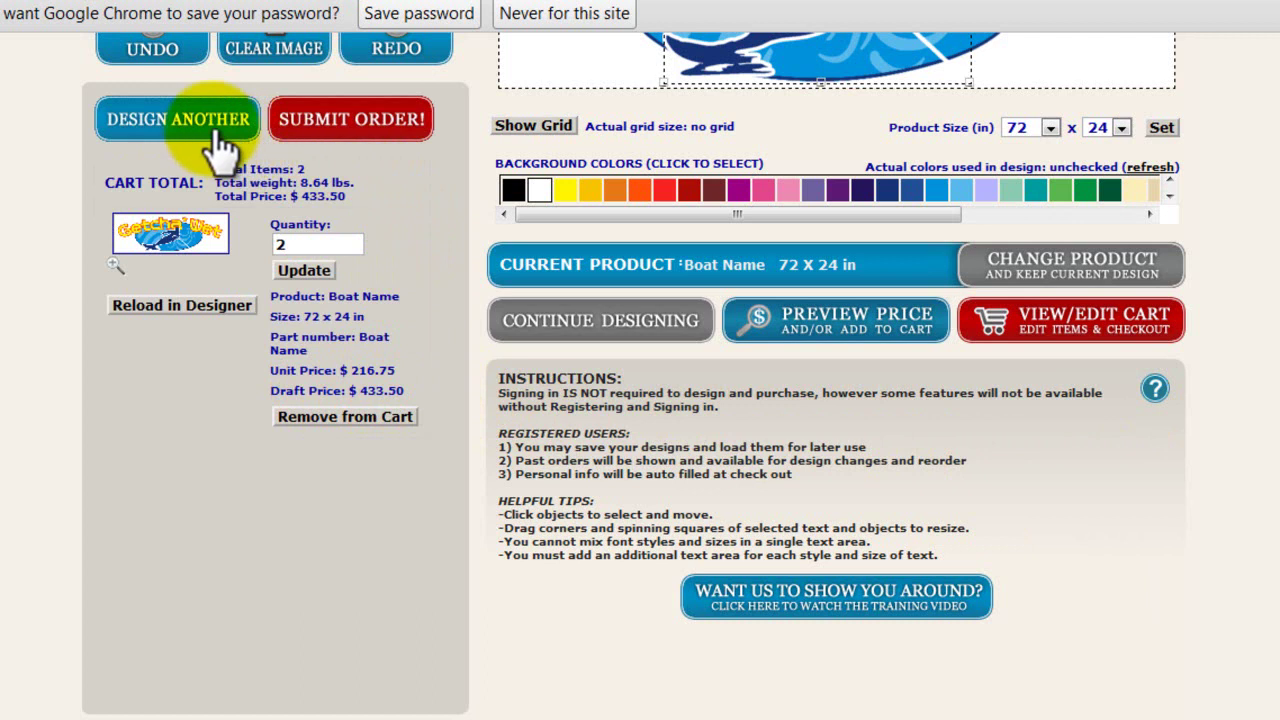
# Submit the order to reach the checkout form with its shipping fields.
pyautogui.click(359, 120)
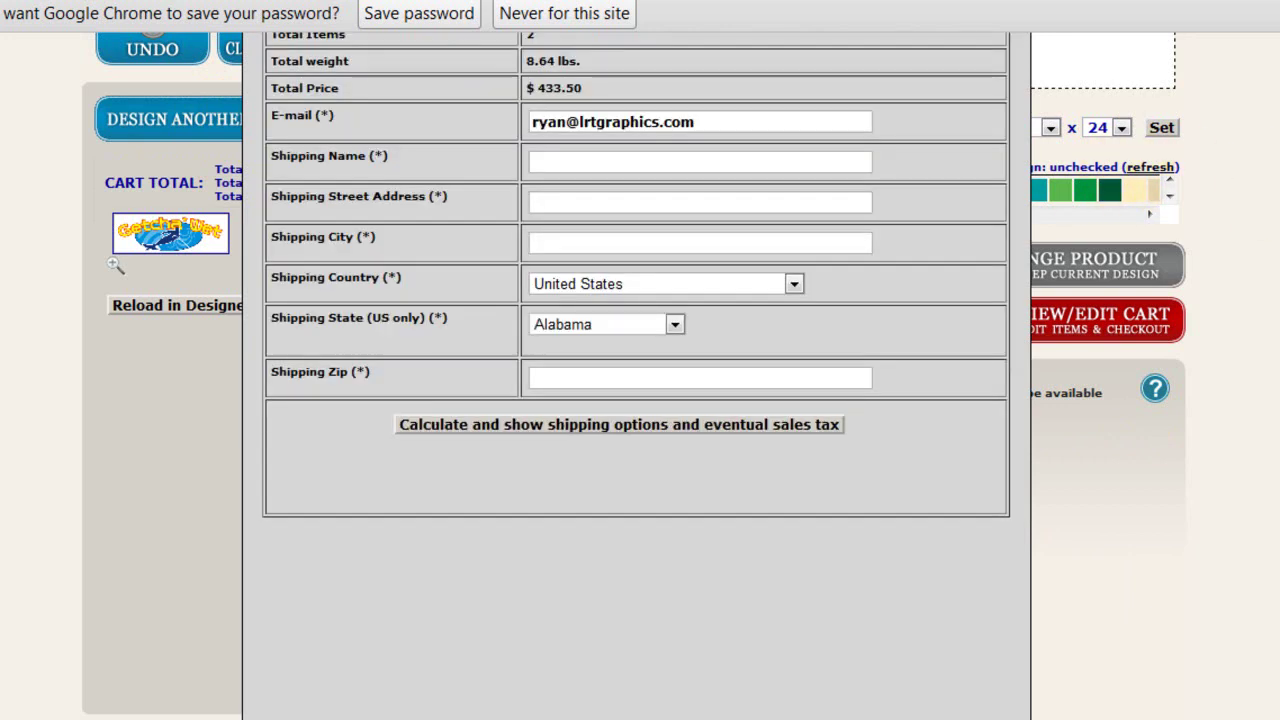
pyautogui.scroll(2, 1275, 242)
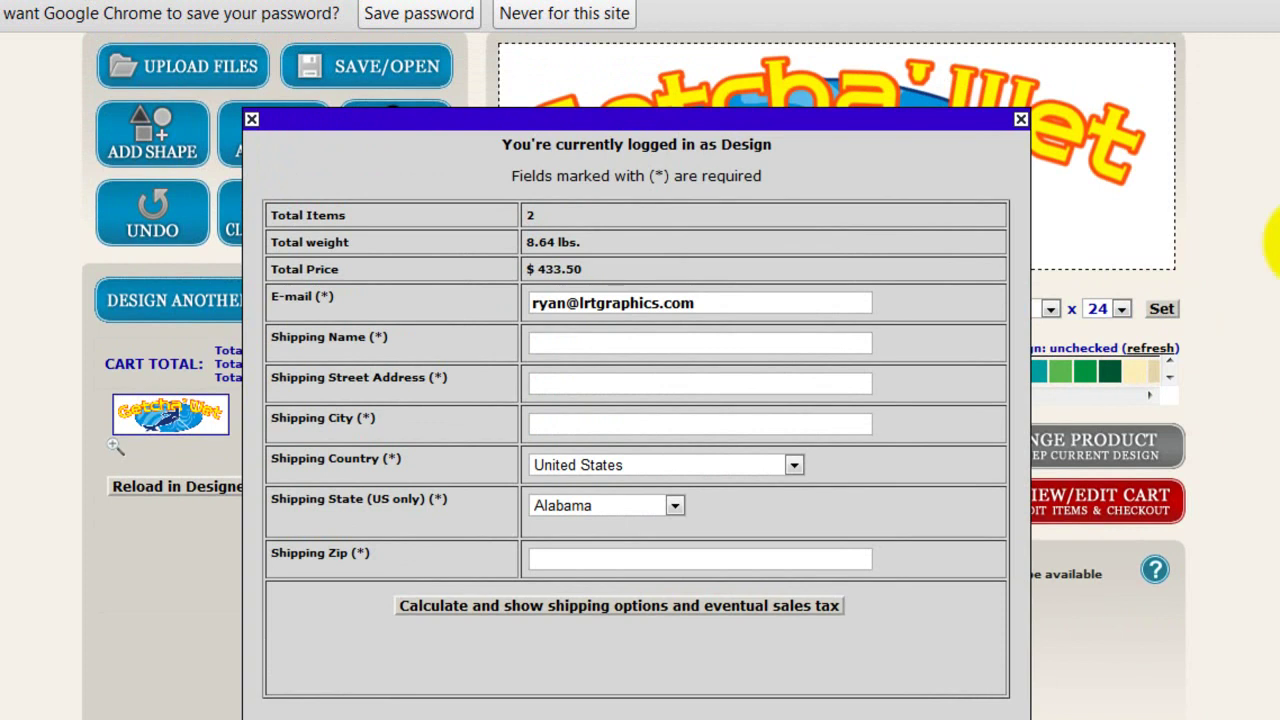